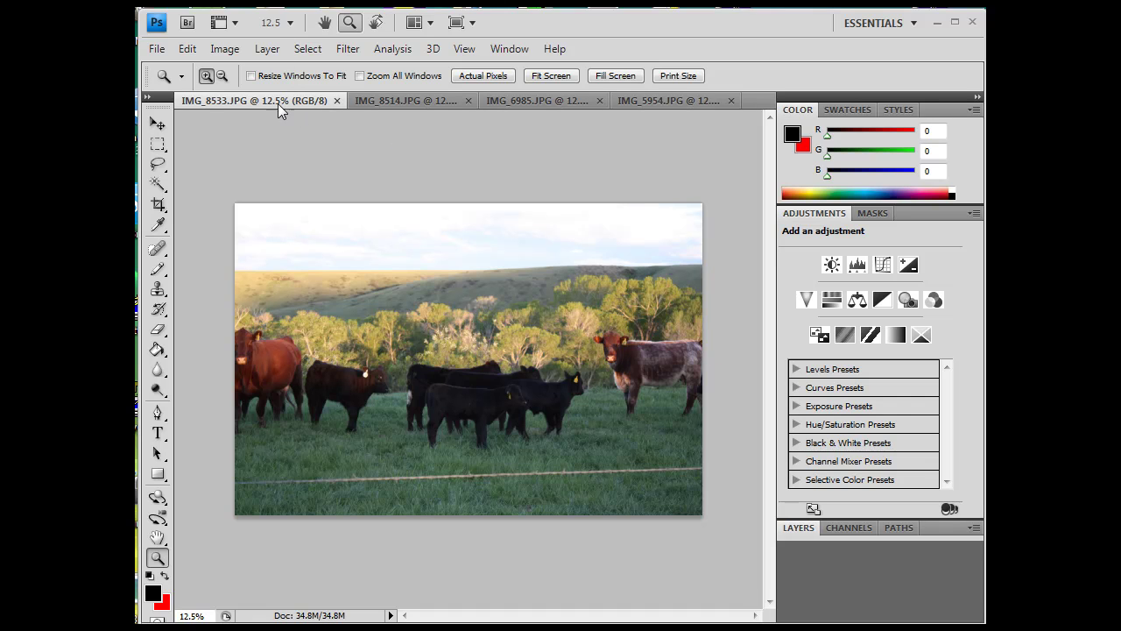
Step: Browse the open photos, return to cows photo IMG_8533, pick the Move tool and expand Layers
left_click(400, 105)
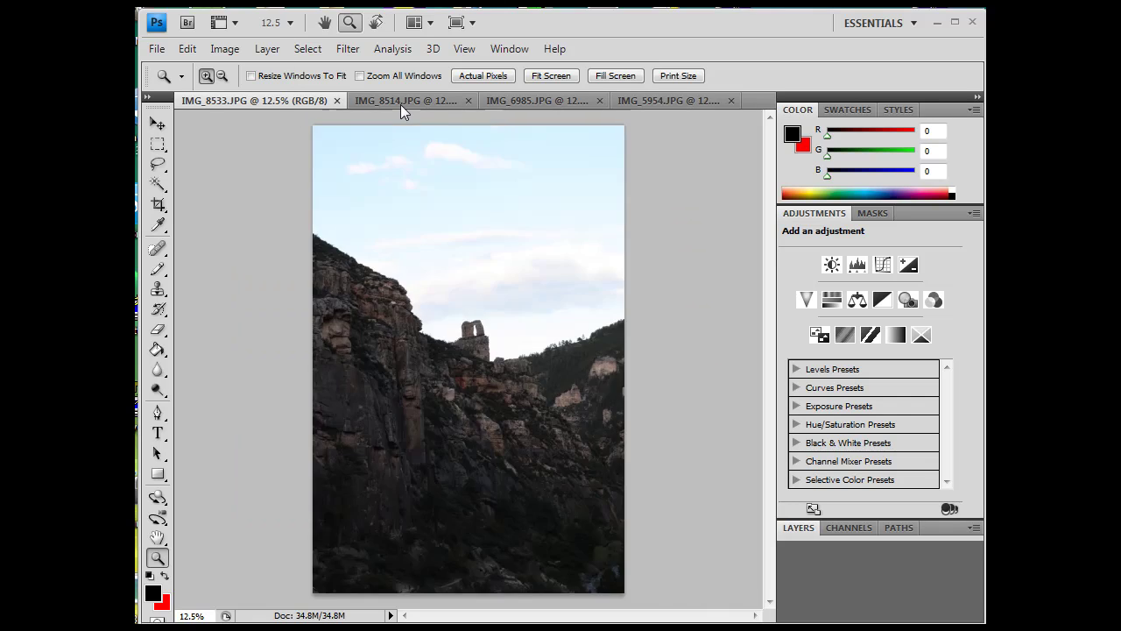
left_click(551, 107)
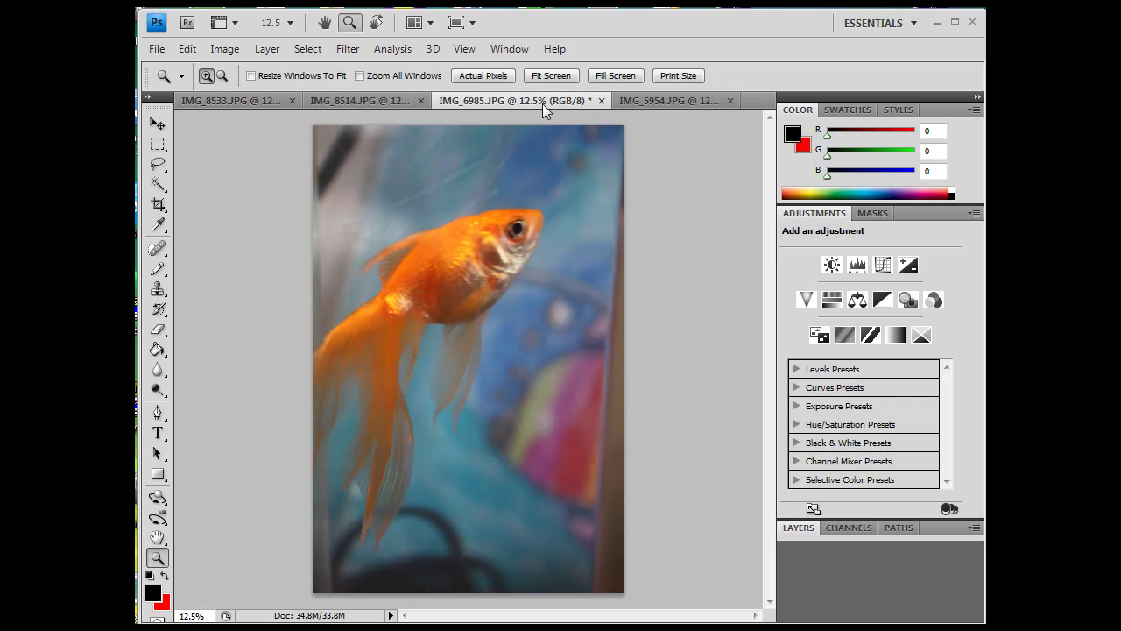
left_click(668, 103)
left_click(238, 102)
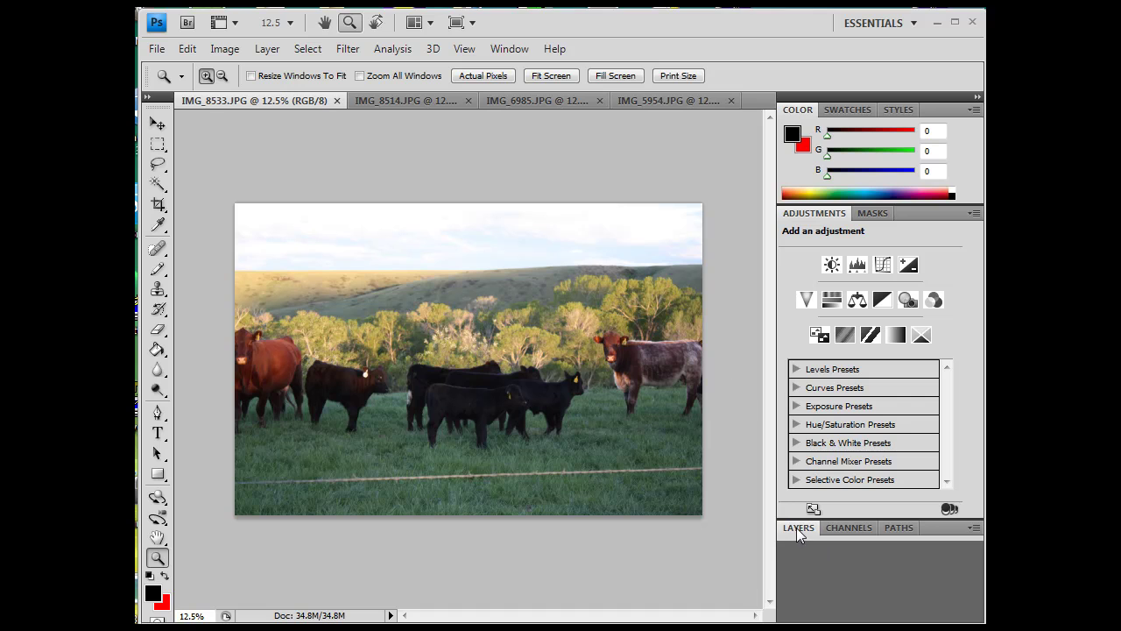
left_click(158, 127)
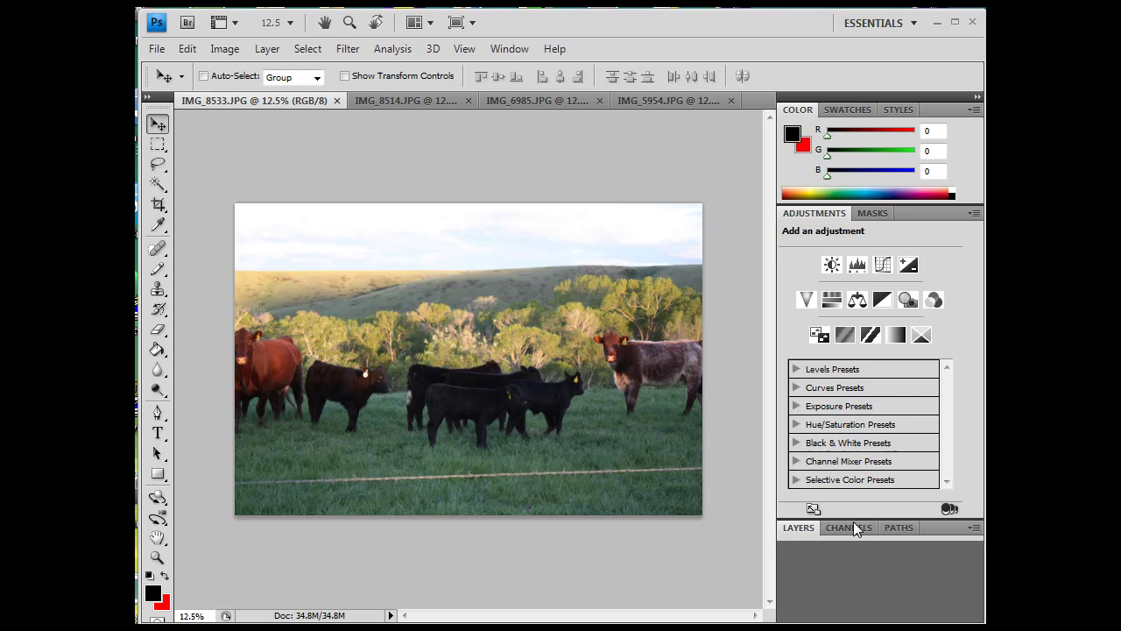
left_click(797, 528)
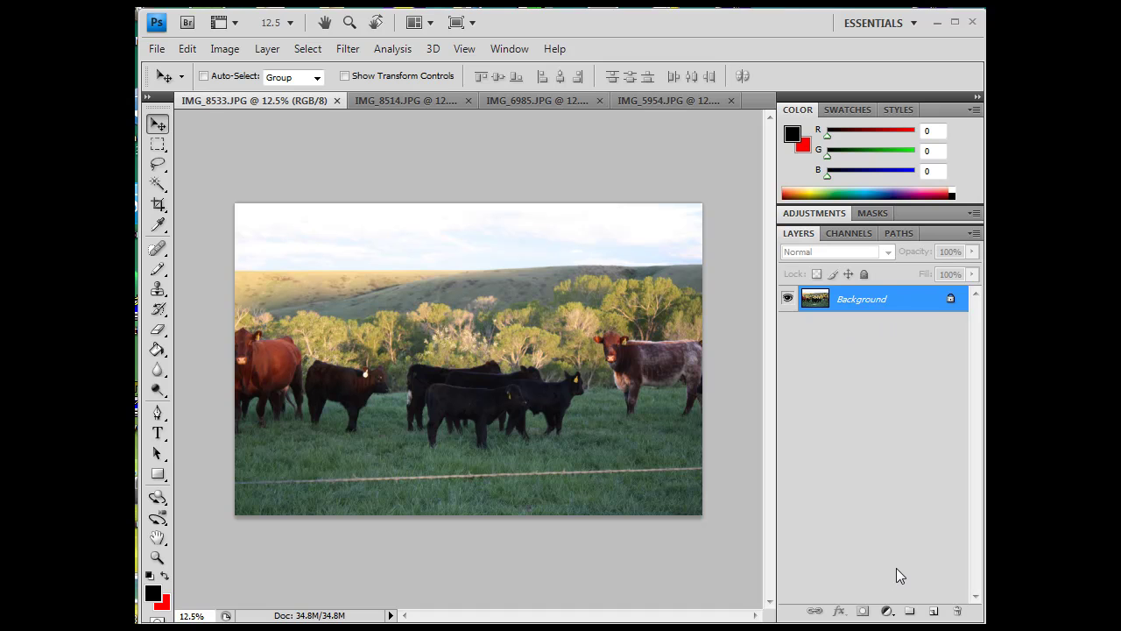
Step: Look through the Image and Layer menus, then close them
left_click(224, 48)
mouse_move(230, 71)
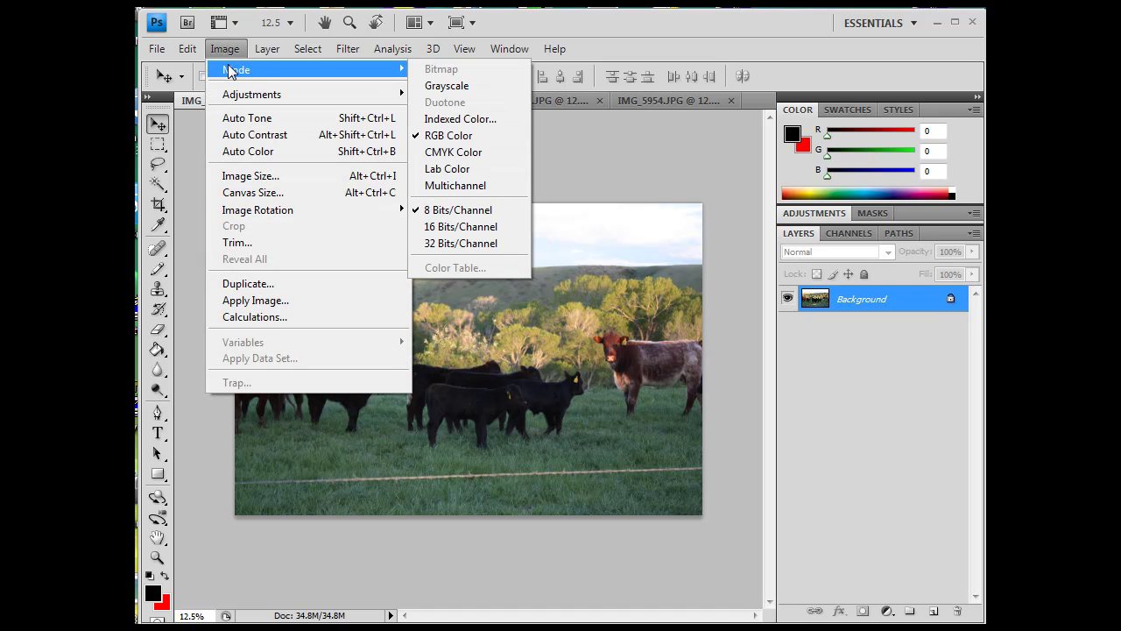
mouse_move(262, 46)
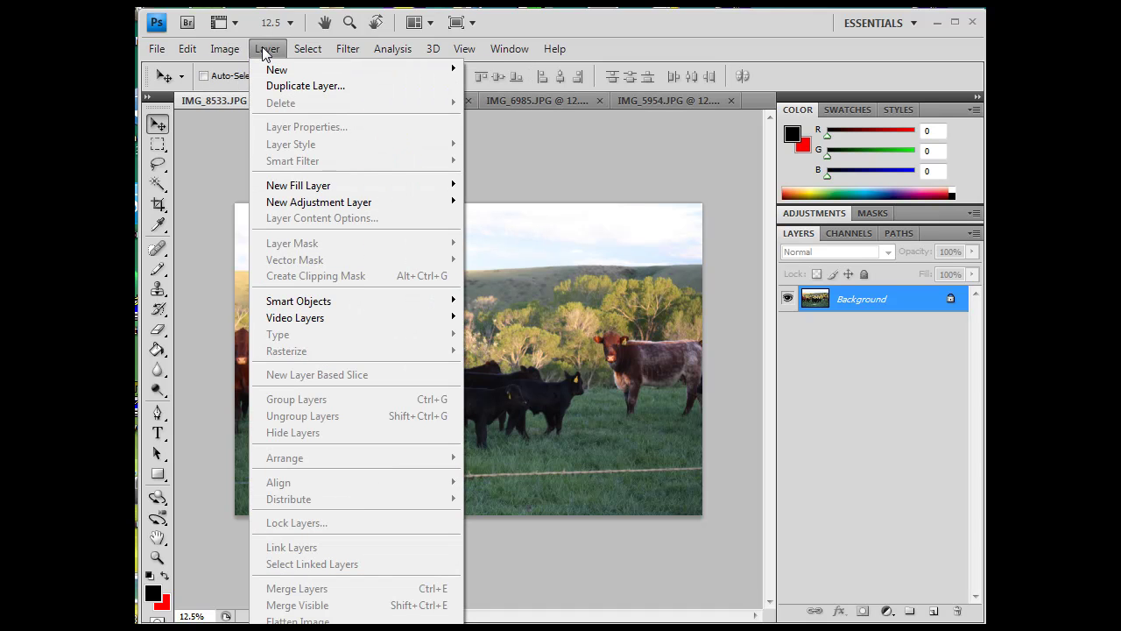
mouse_move(225, 49)
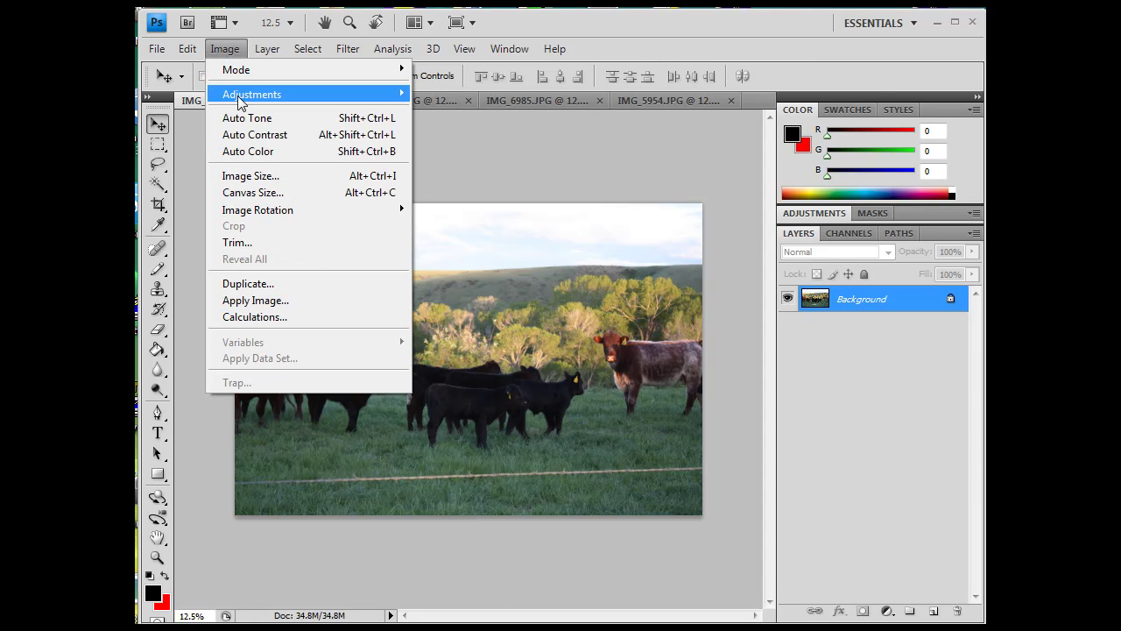
mouse_move(240, 99)
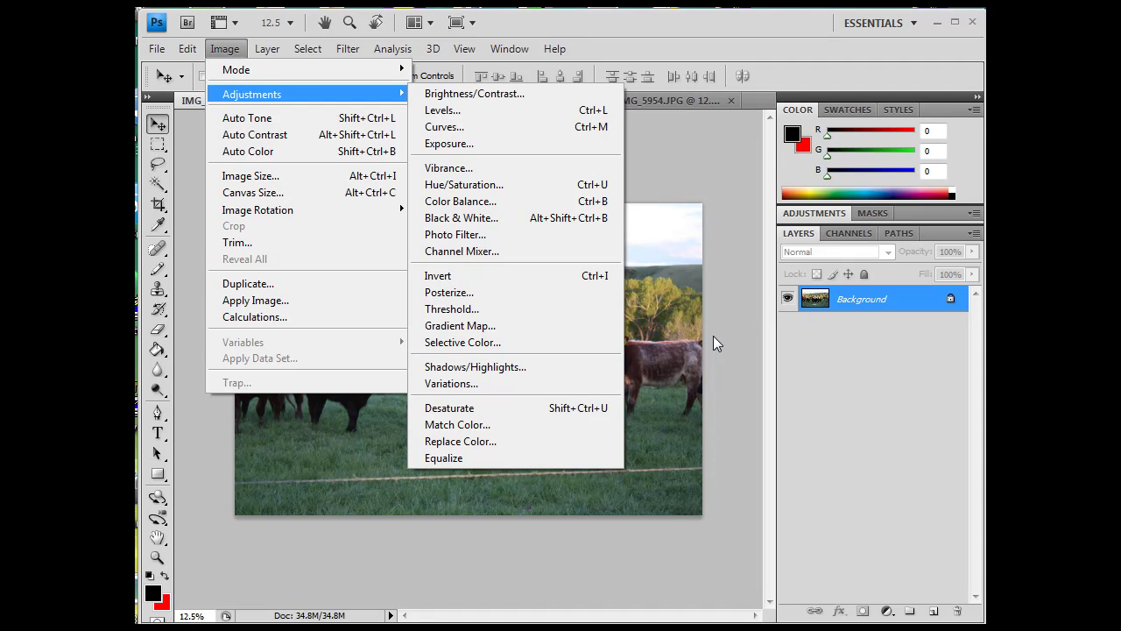
left_click(885, 535)
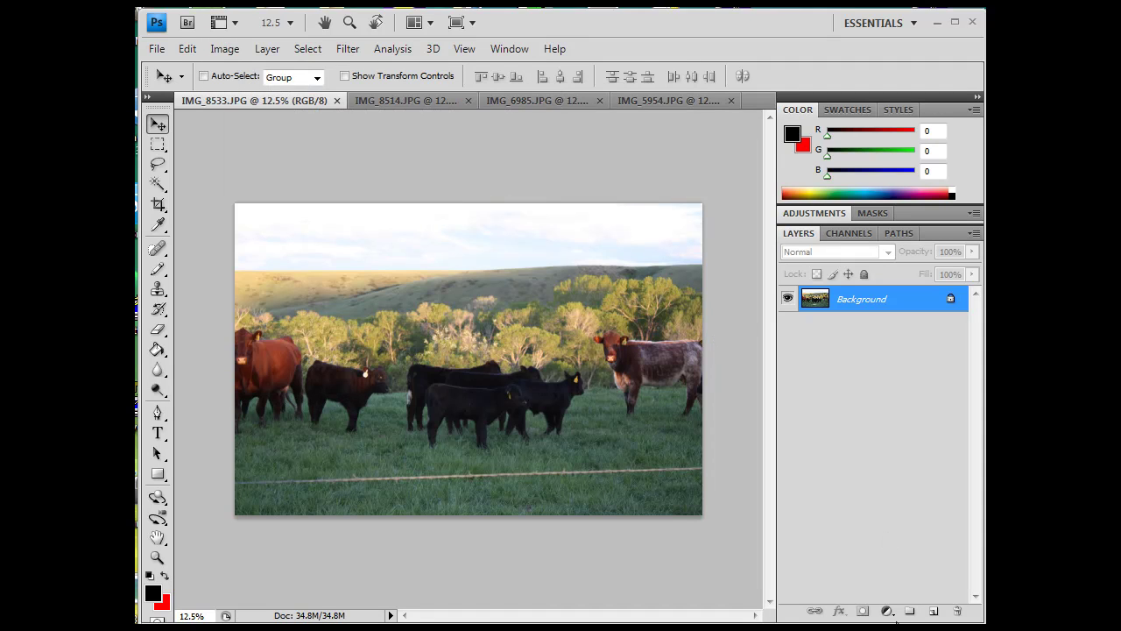
Step: Add a Levels adjustment layer with black input 8 and midtones 1.40
left_click(887, 612)
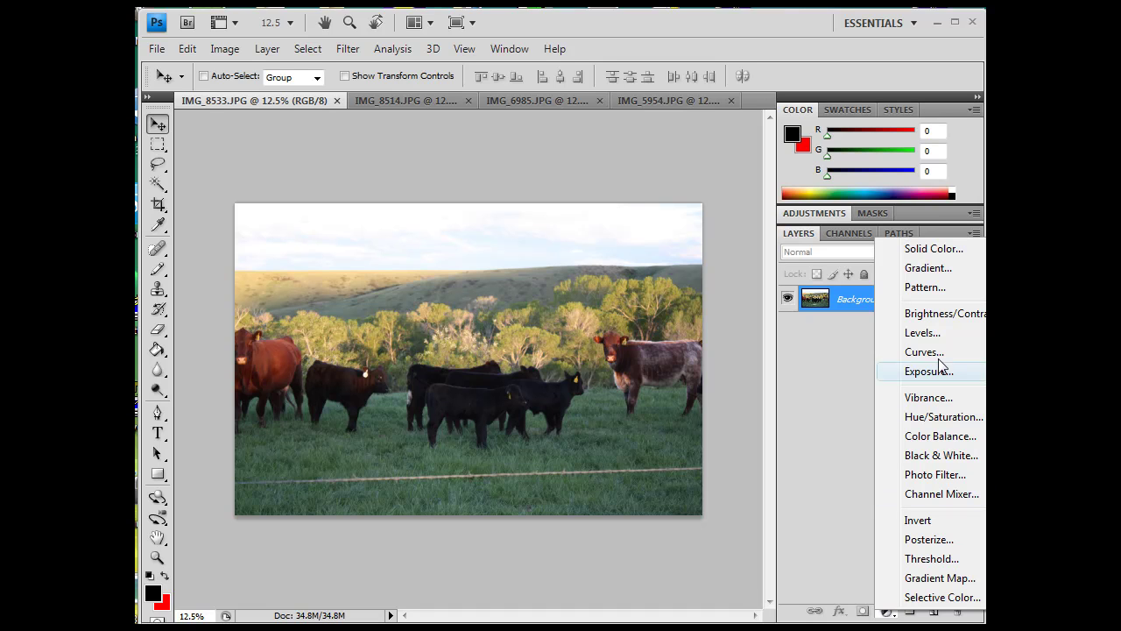
left_click(923, 334)
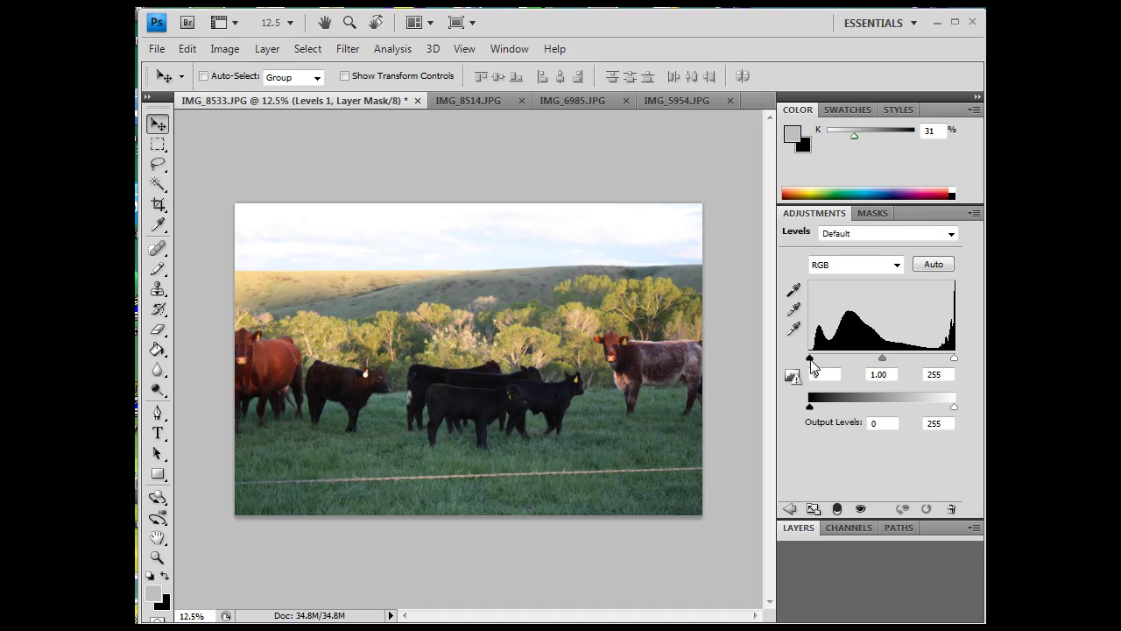
mouse_move(810, 359)
left_mouse_down()
mouse_move(860, 361)
mouse_move(815, 361)
left_mouse_up()
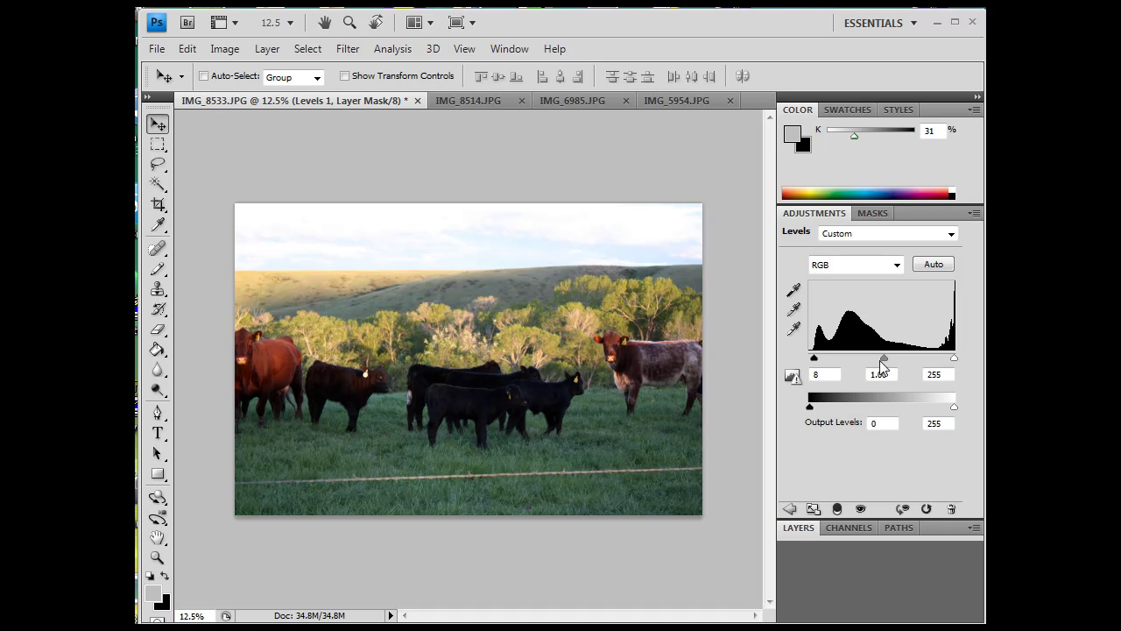
mouse_move(954, 358)
left_mouse_down()
mouse_move(922, 357)
mouse_move(966, 363)
left_mouse_up()
mouse_move(875, 356)
left_mouse_down()
mouse_move(852, 355)
mouse_move(895, 355)
mouse_move(869, 354)
left_mouse_up()
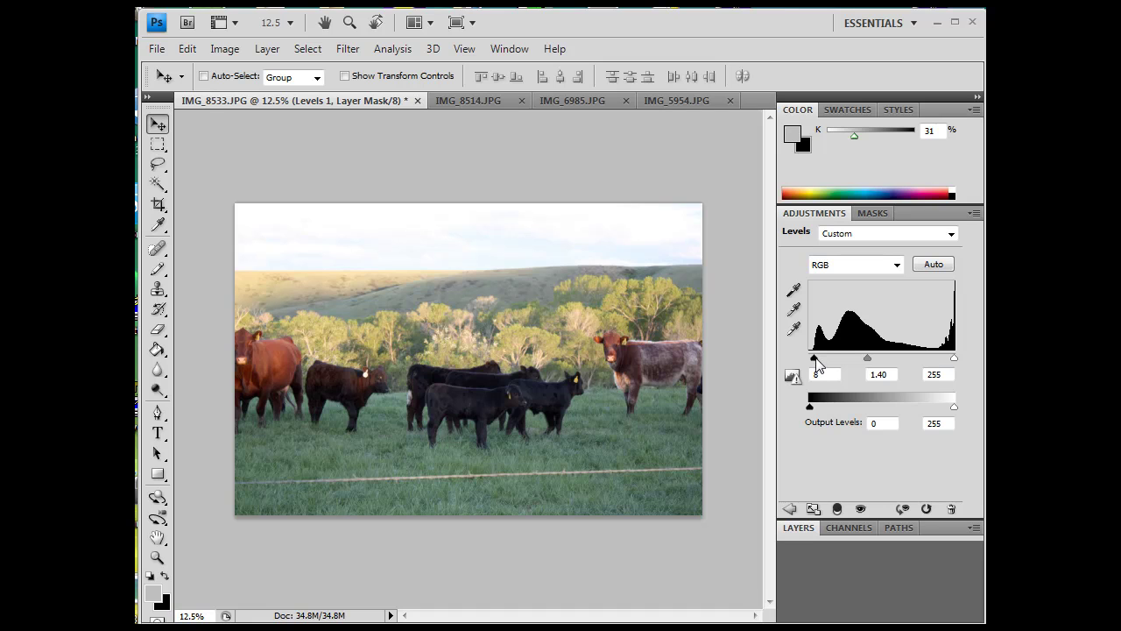
Step: Try darker black-point settings in Levels, finishing at black input 8 and midtones 1.11
left_click_drag(815, 358, 832, 360)
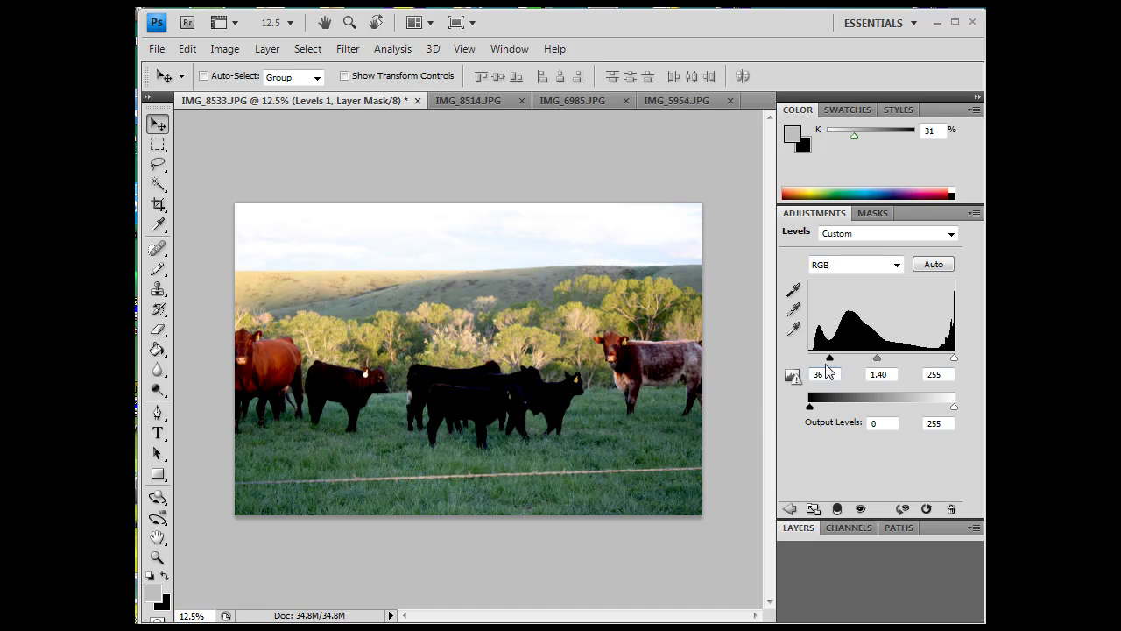
left_click_drag(828, 359, 814, 359)
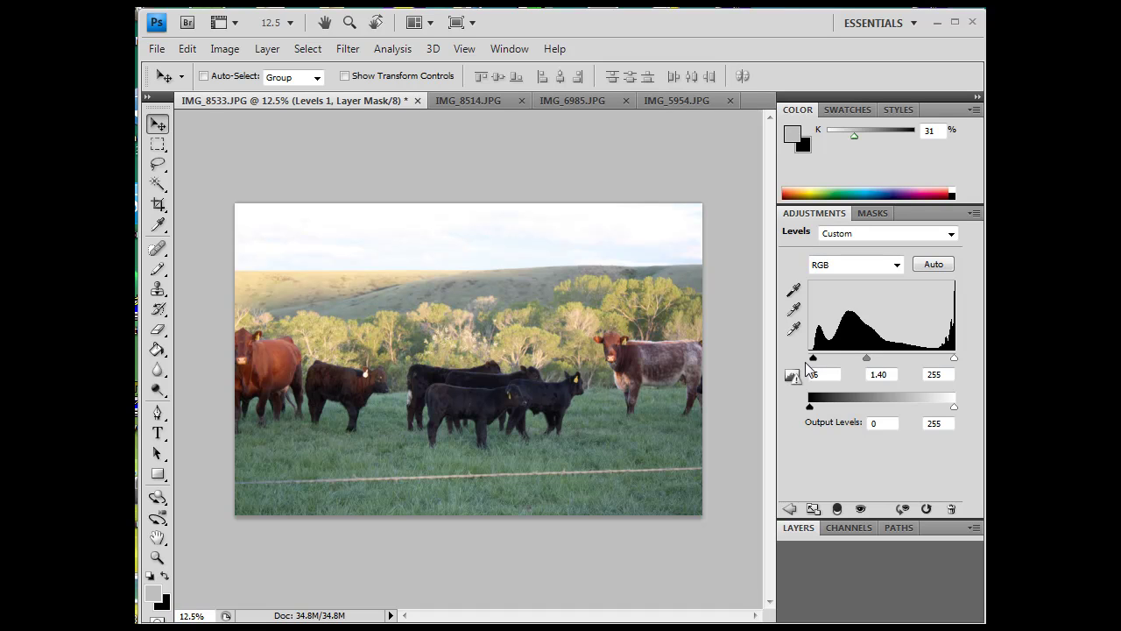
left_click_drag(814, 358, 828, 358)
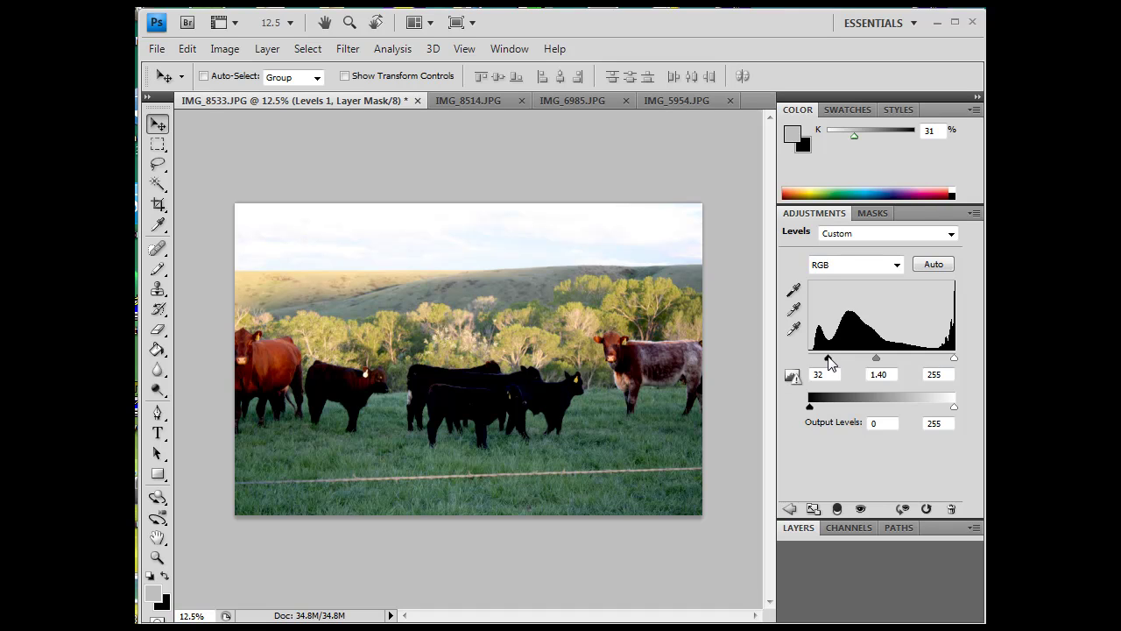
left_click_drag(828, 358, 880, 358)
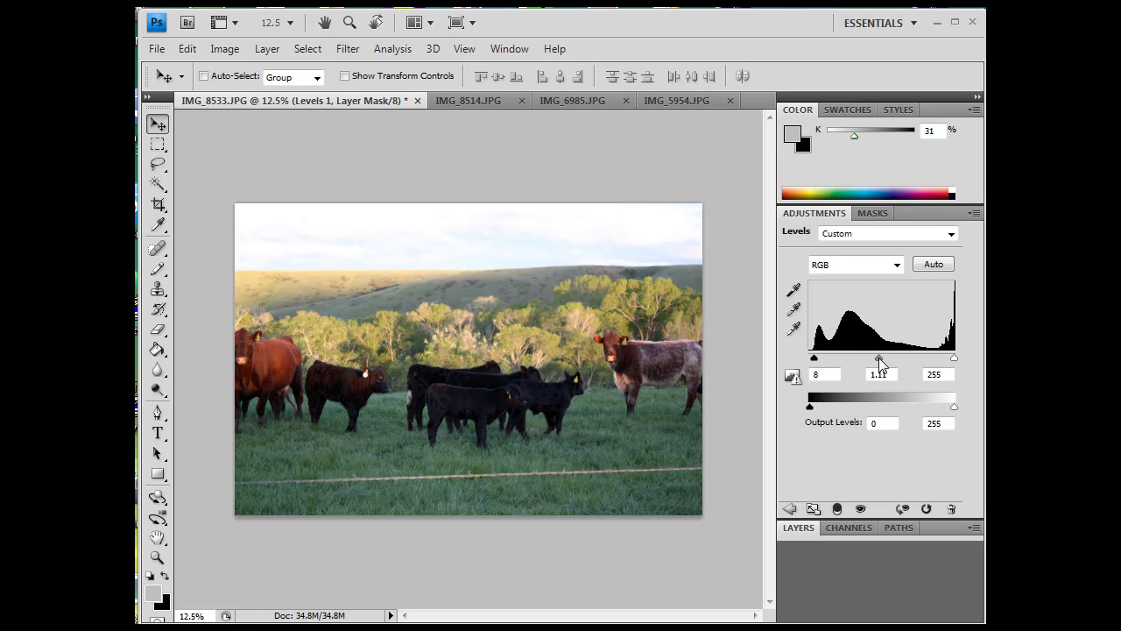
Step: Toggle Levels 1 visibility to compare, leave it hidden, and select the Background layer
left_click(799, 528)
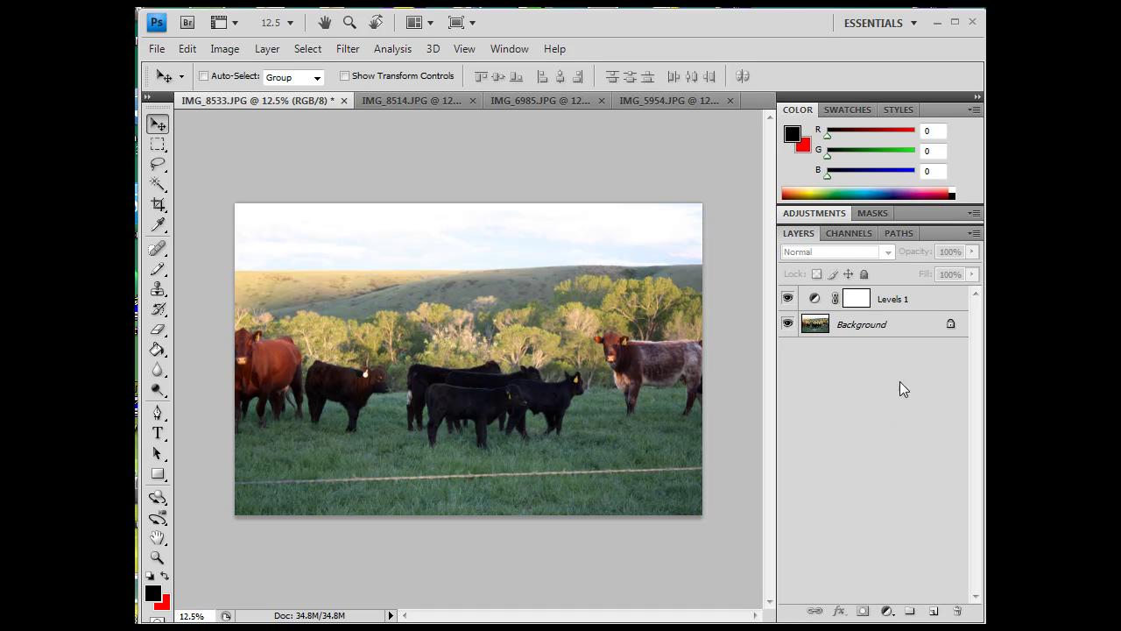
left_click(789, 298)
left_click(788, 299)
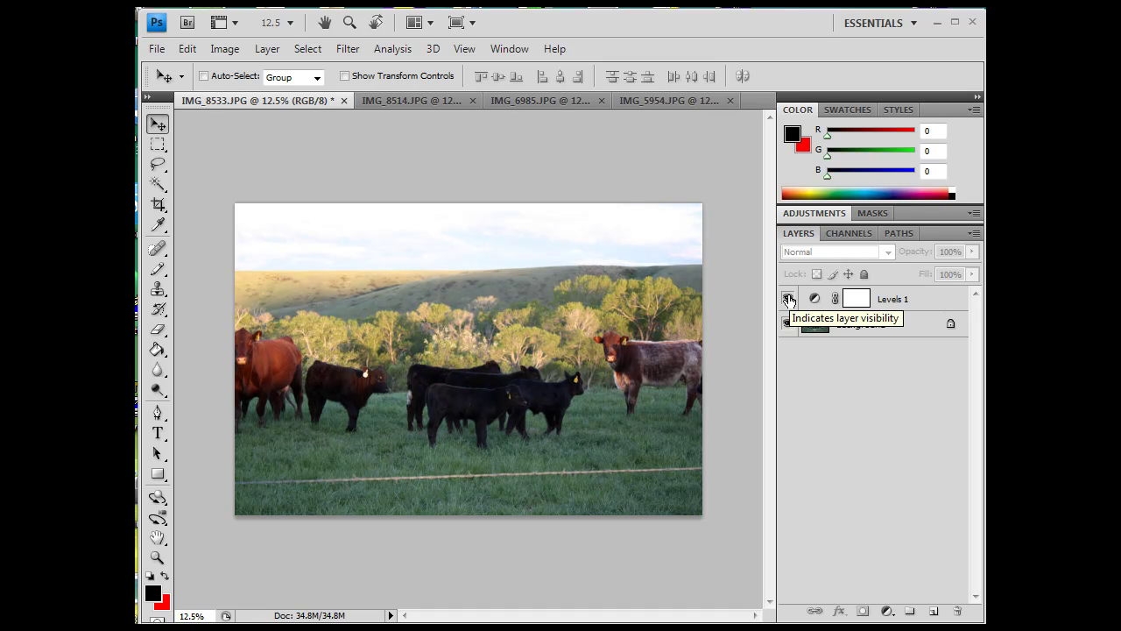
left_click(789, 299)
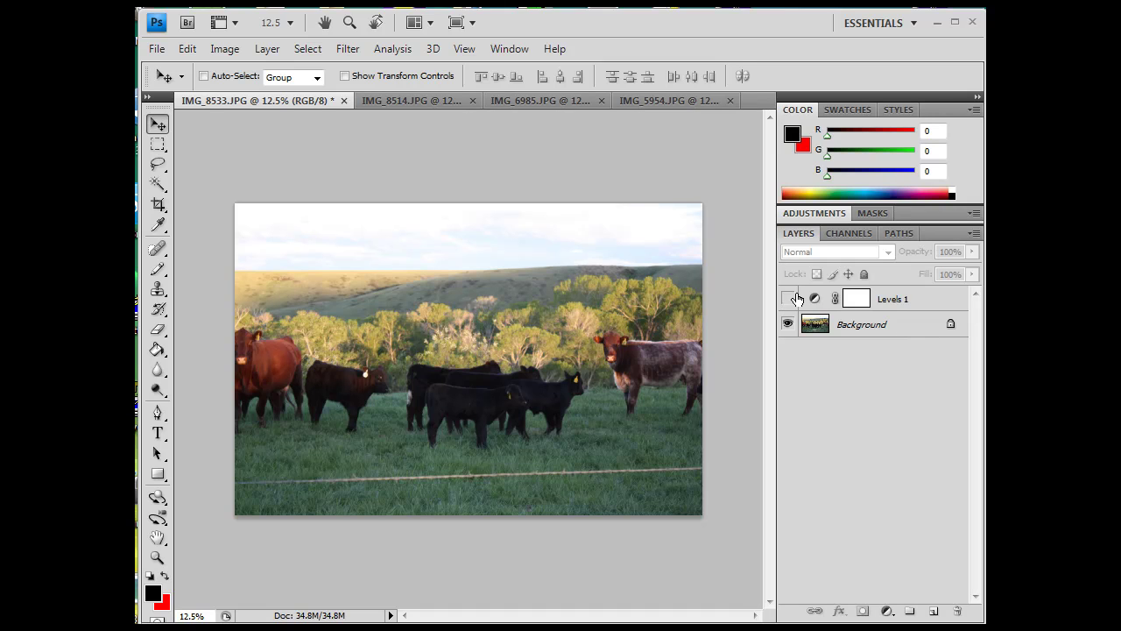
left_click(906, 326)
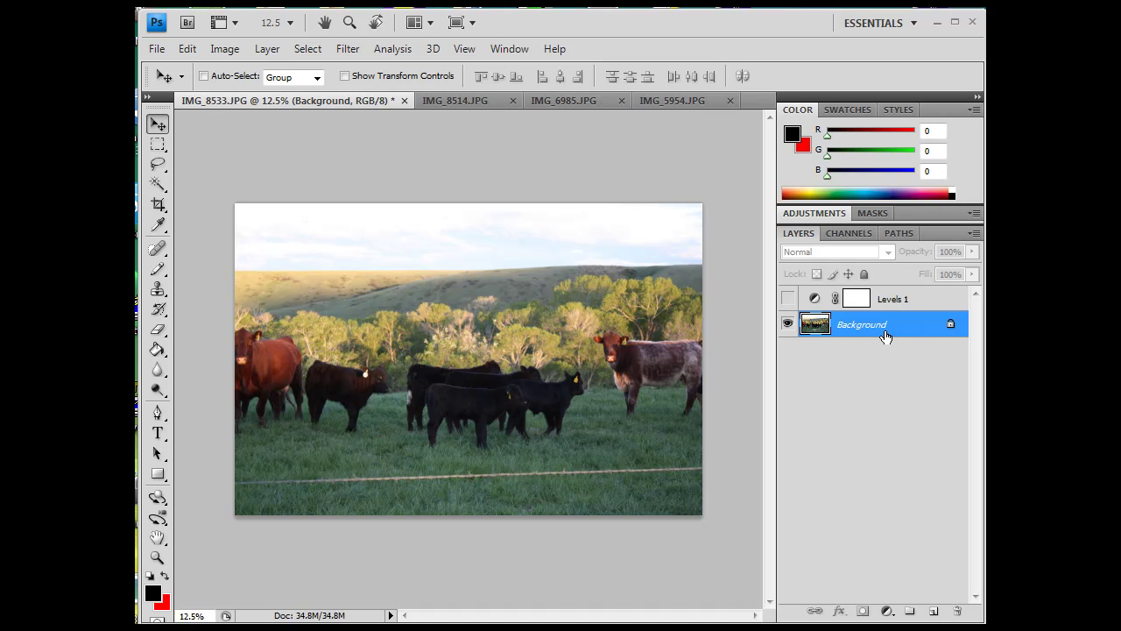
Step: Add a Curves adjustment layer to the cows photo with the RGB channel selected
left_click(886, 610)
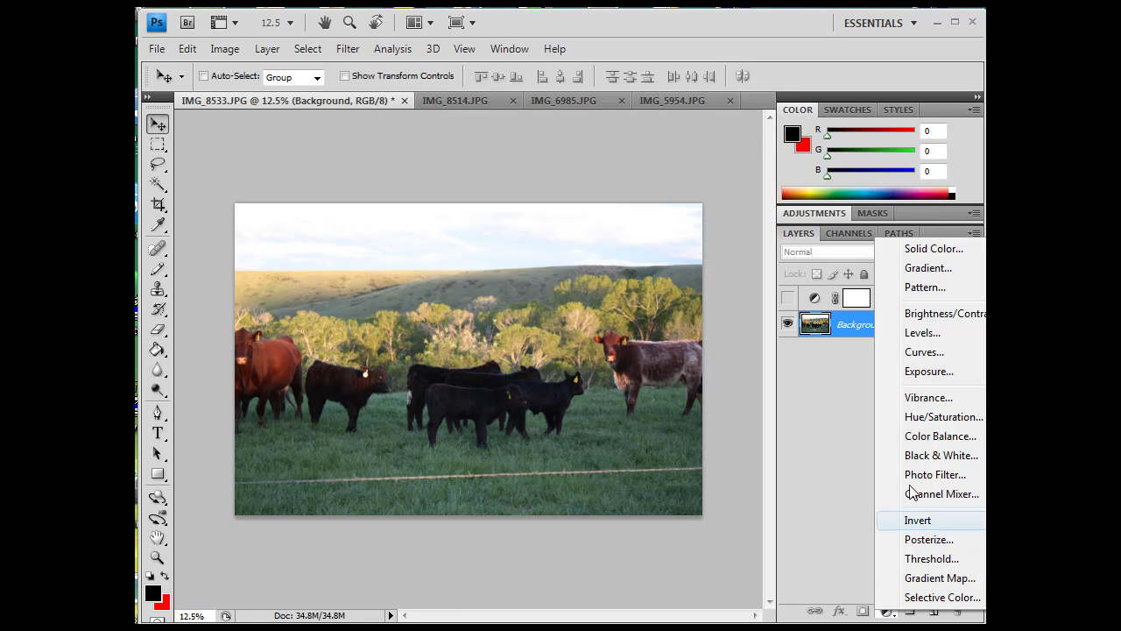
left_click(924, 353)
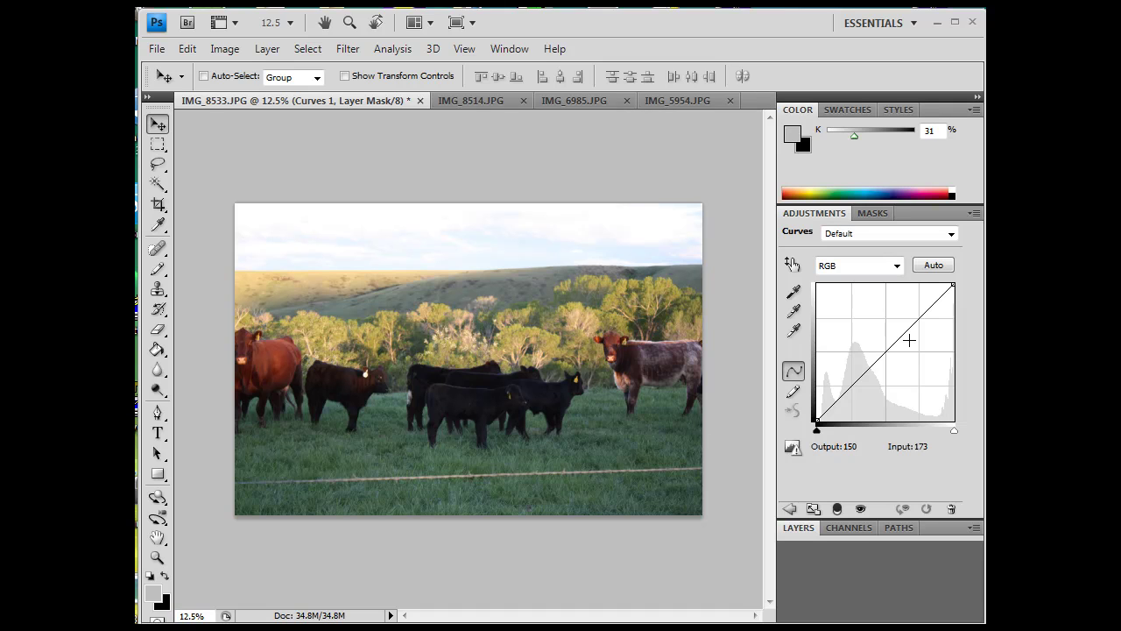
left_click(898, 266)
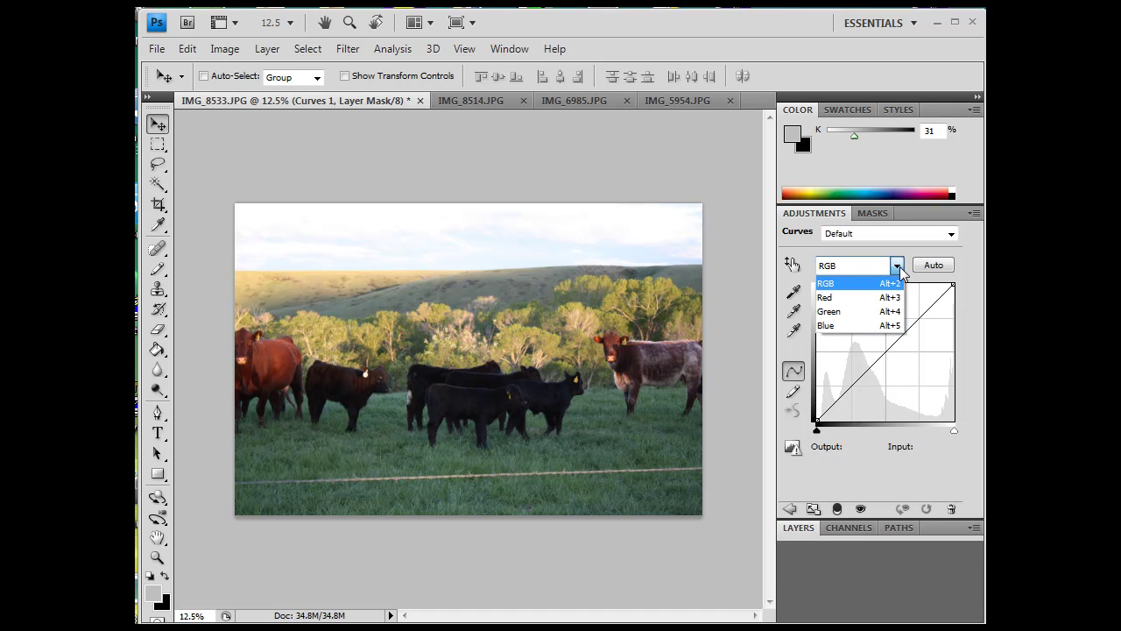
left_click(851, 283)
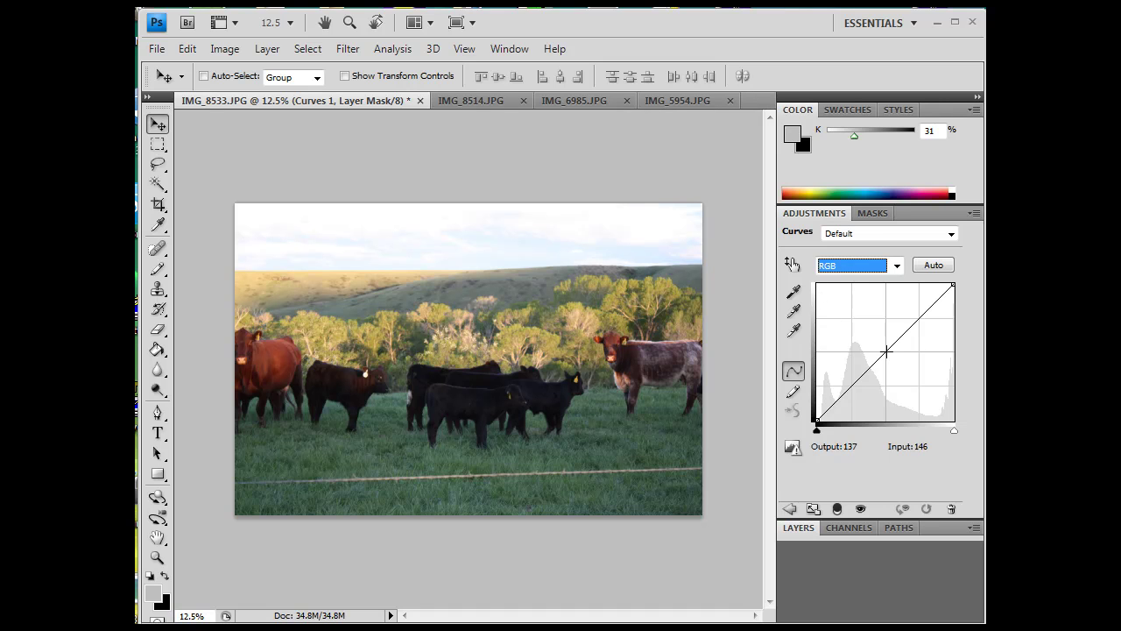
Step: Shape the Curves 1 curve into a contrast-boosting S-curve
mouse_move(886, 350)
left_mouse_down()
mouse_move(878, 325)
mouse_move(903, 383)
mouse_move(887, 351)
left_mouse_up()
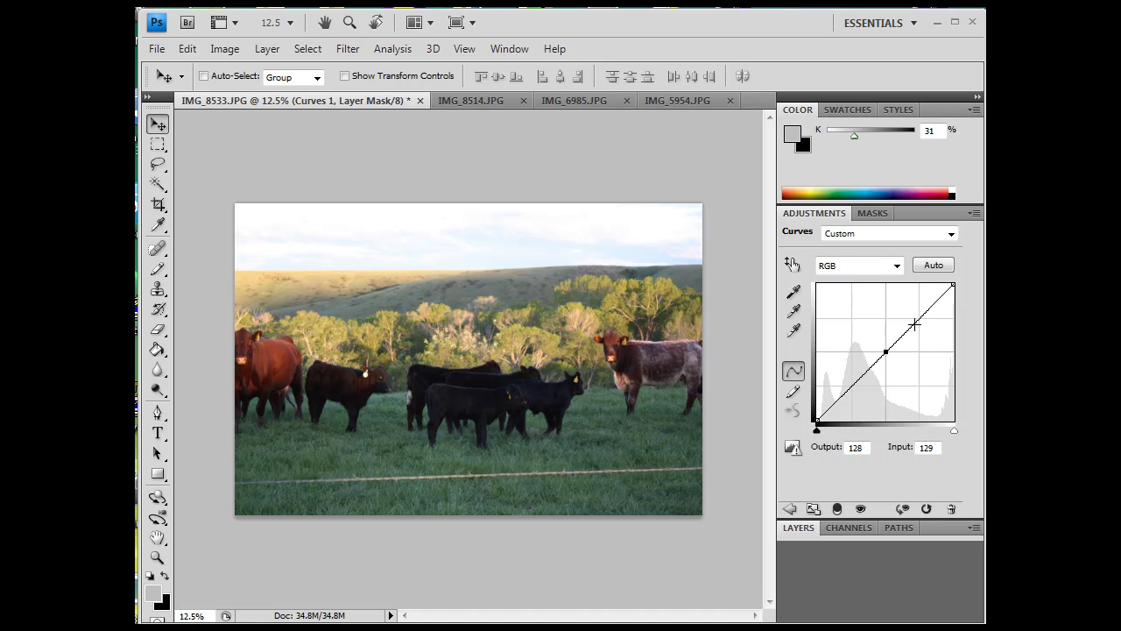
left_click_drag(916, 323, 914, 320)
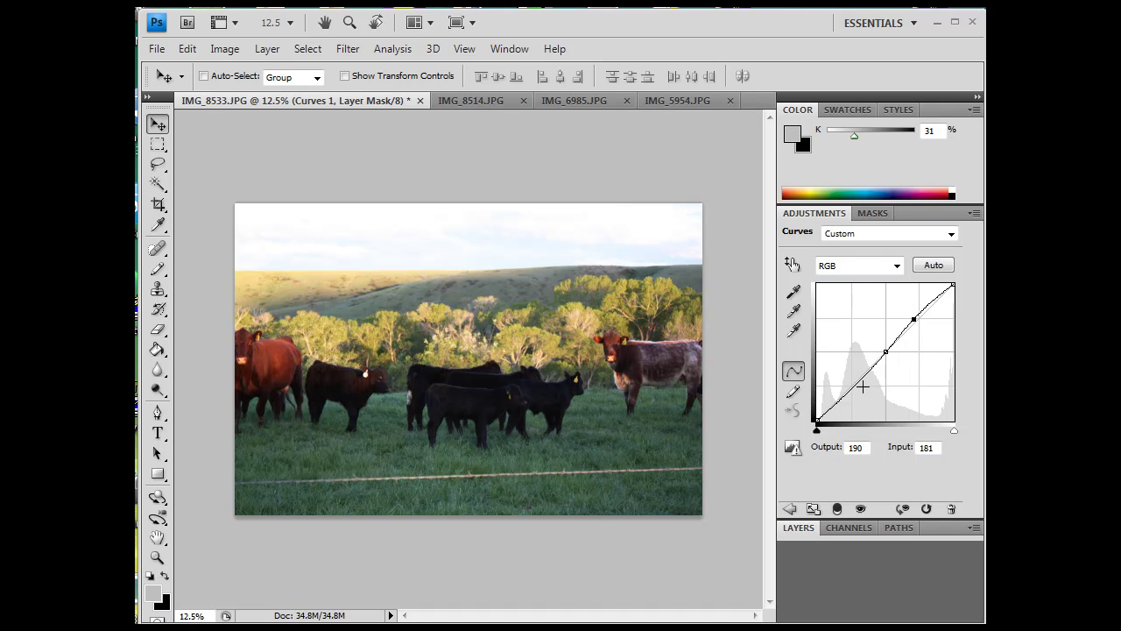
left_click_drag(853, 386, 855, 390)
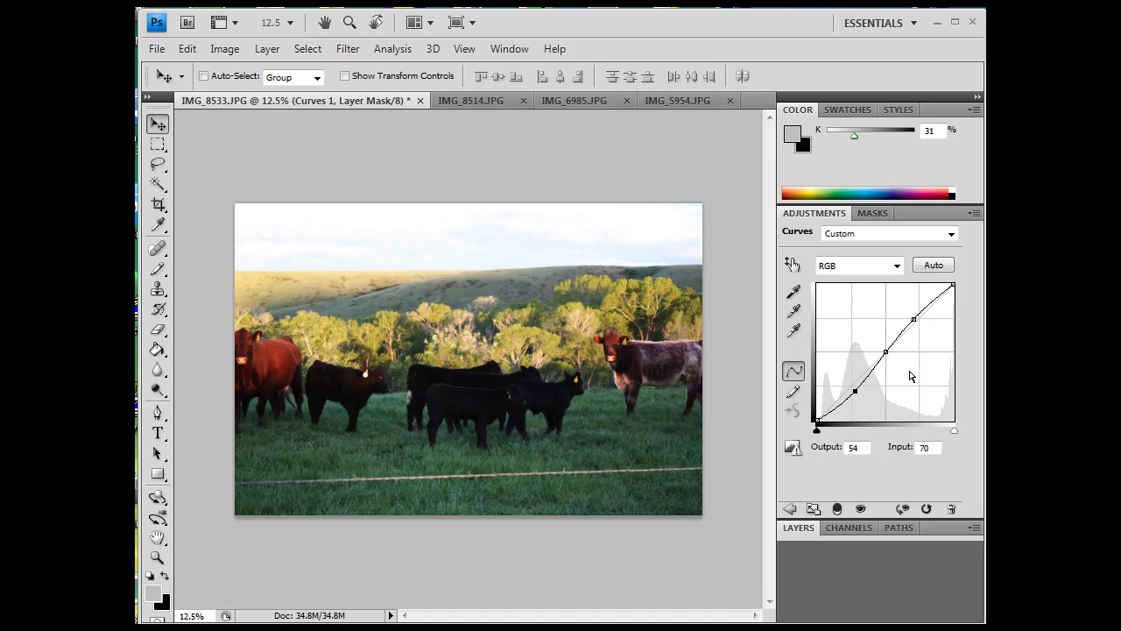
left_click(868, 486)
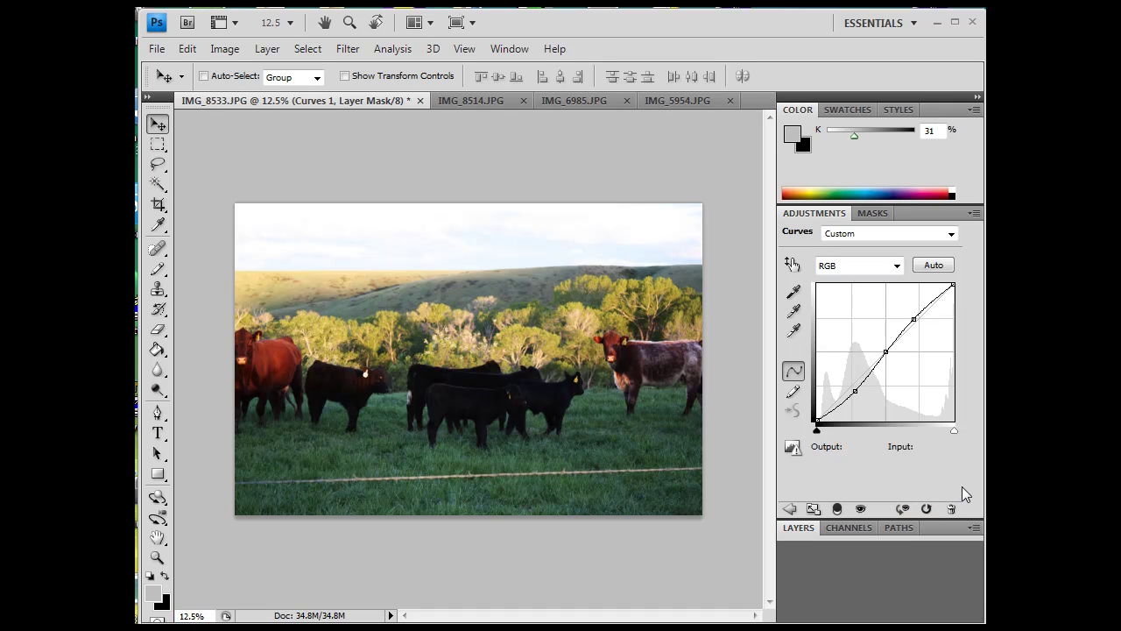
Step: Compare Curves 1 hidden and shown, then turn Levels 1 back on
left_click(790, 529)
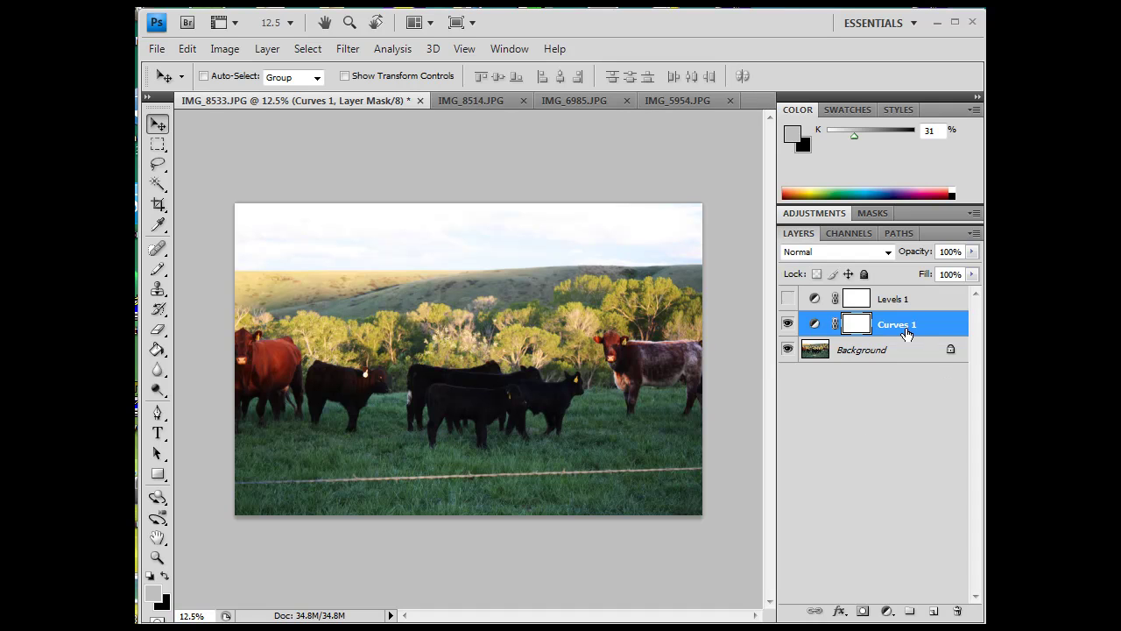
left_click(789, 325)
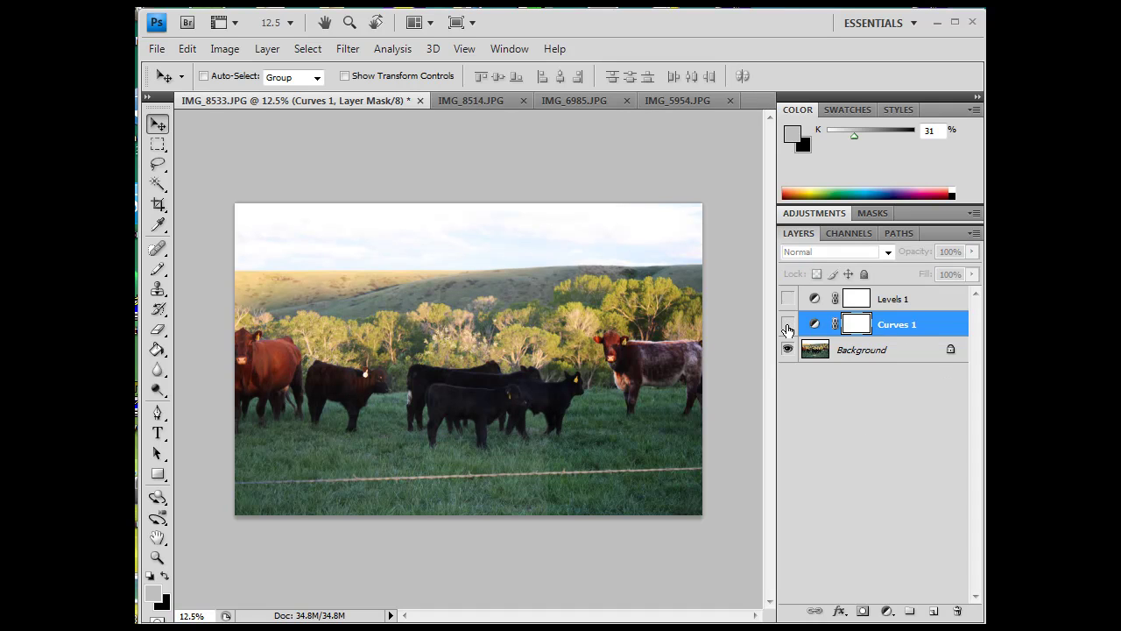
left_click(788, 325)
left_click(788, 325)
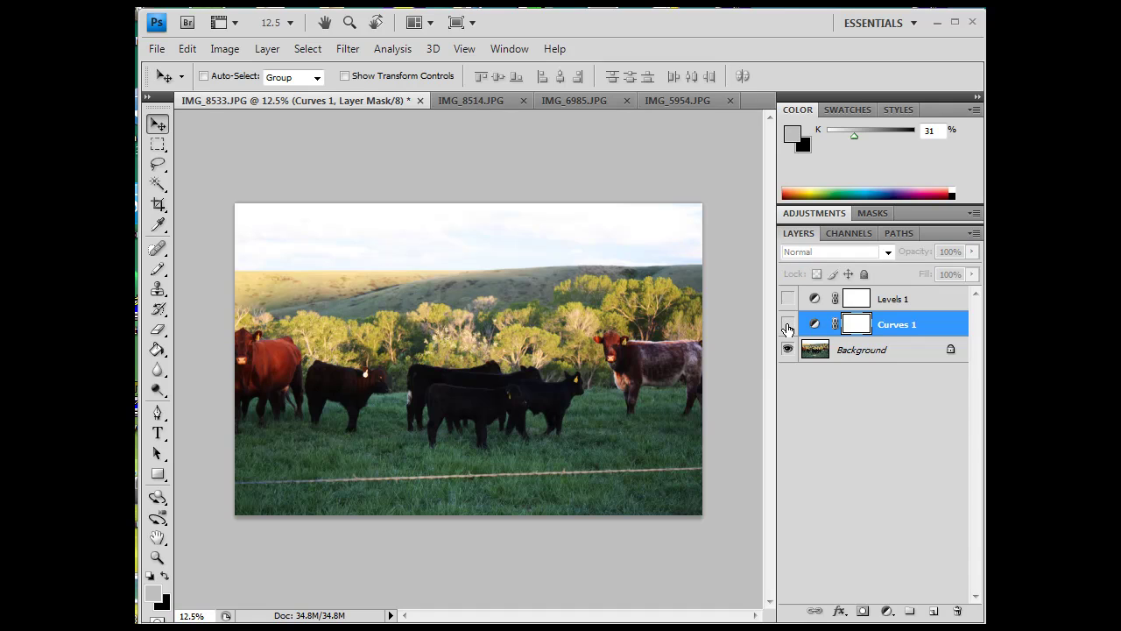
left_click(789, 325)
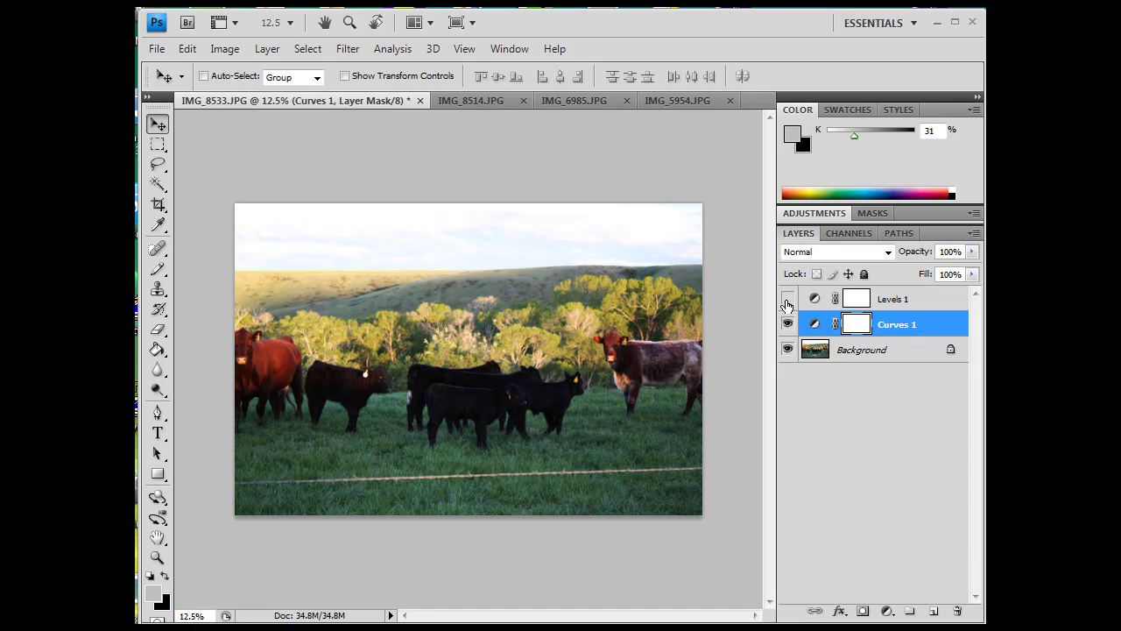
left_click(789, 299)
Step: Switch to the IMG_8514.JPG cliff photo document
left_click(456, 103)
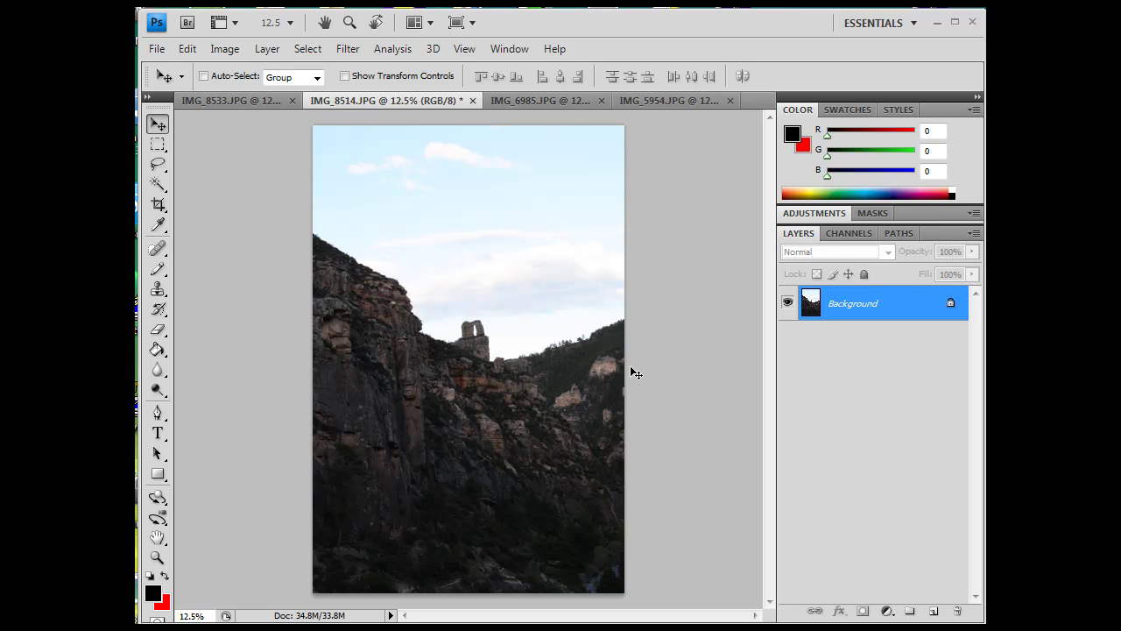
Step: Add a Curves layer to the cliff photo, raising the curve strongly, then easing it back moderately
left_click(886, 610)
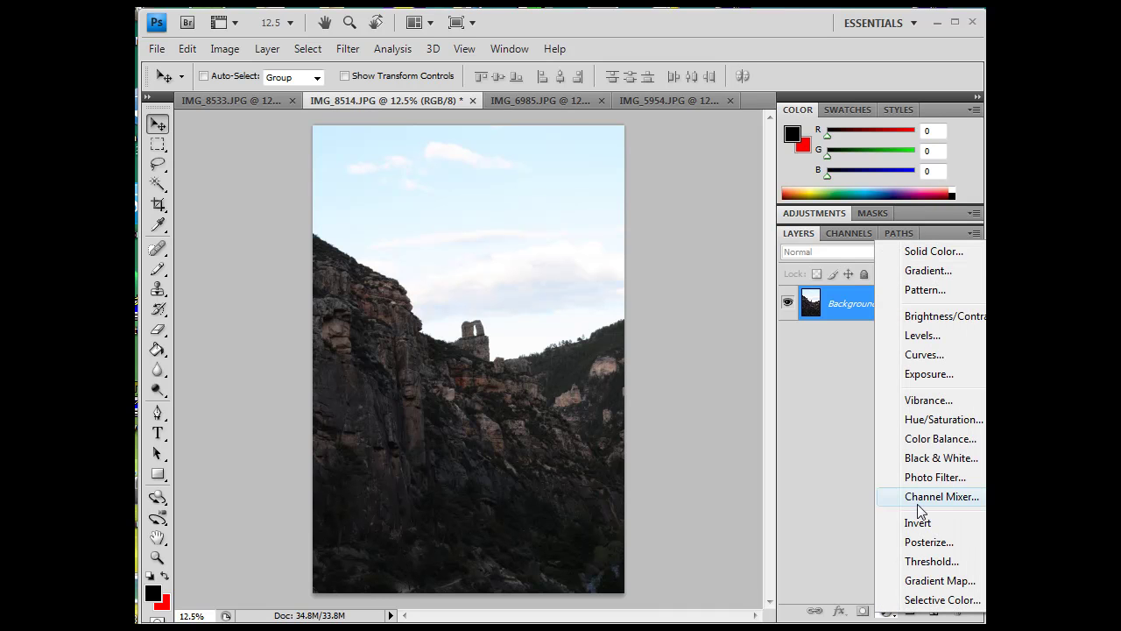
left_click(924, 355)
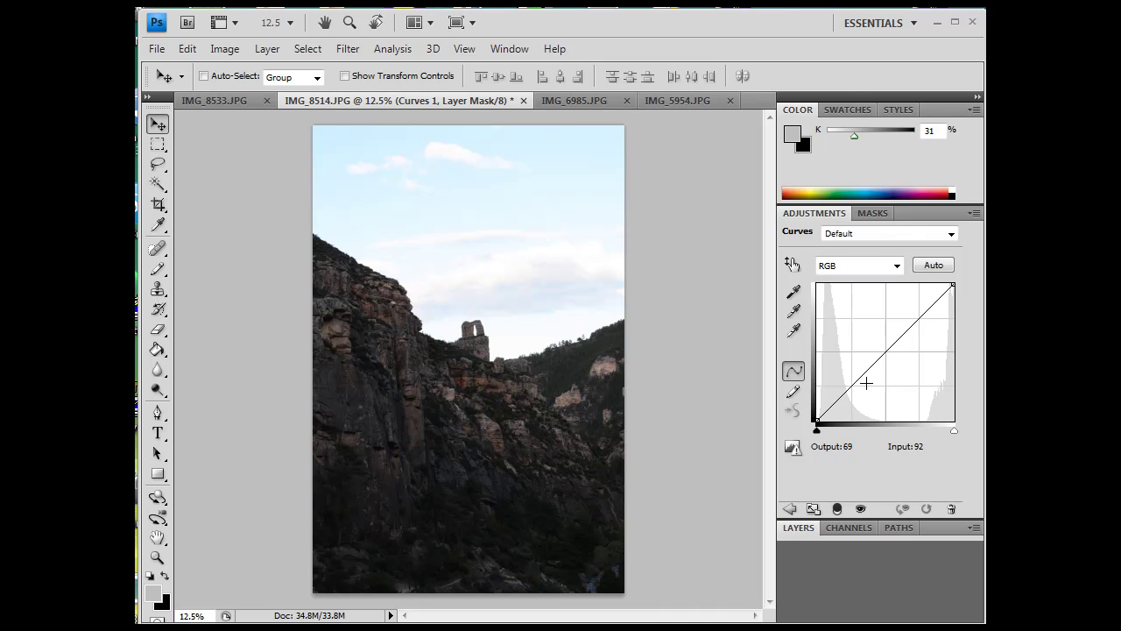
left_click_drag(887, 353, 858, 321)
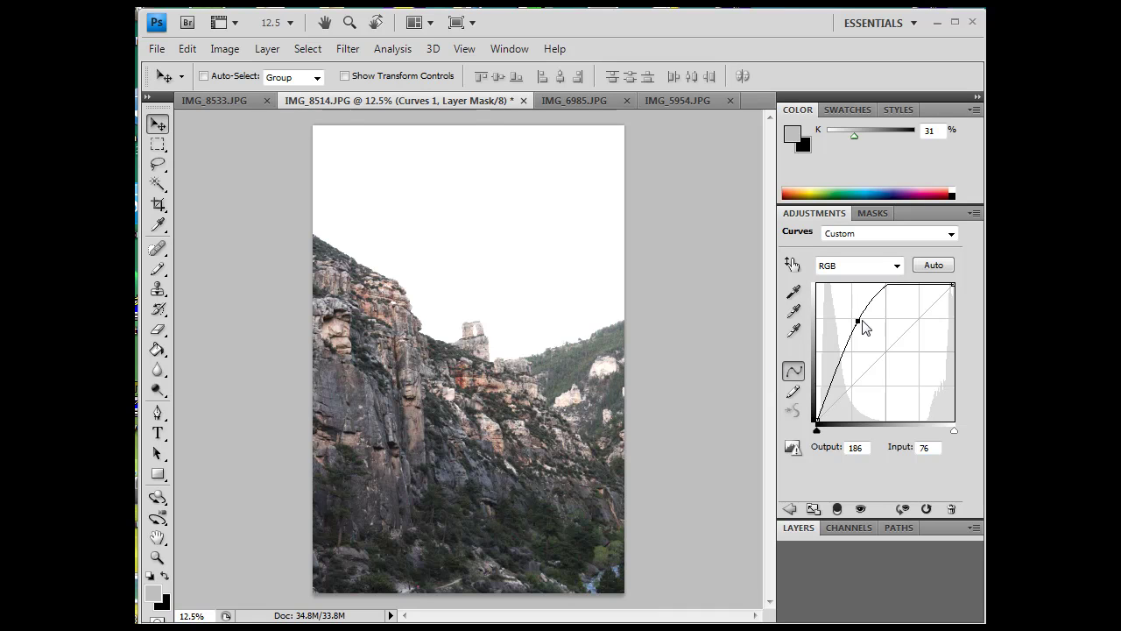
left_click_drag(859, 321, 870, 332)
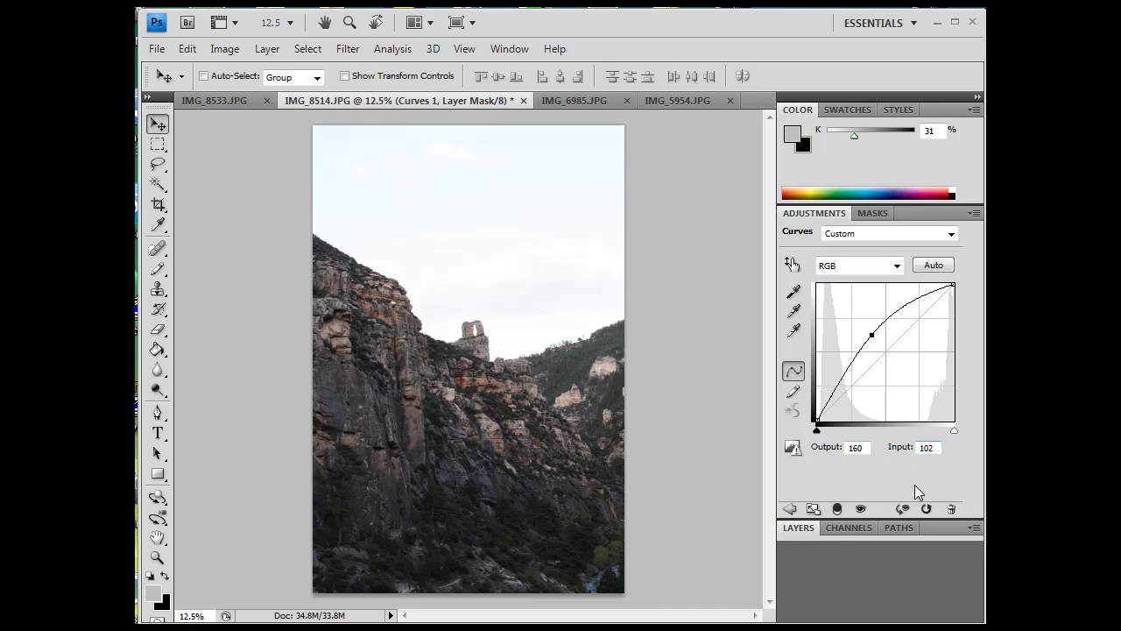
left_click(802, 529)
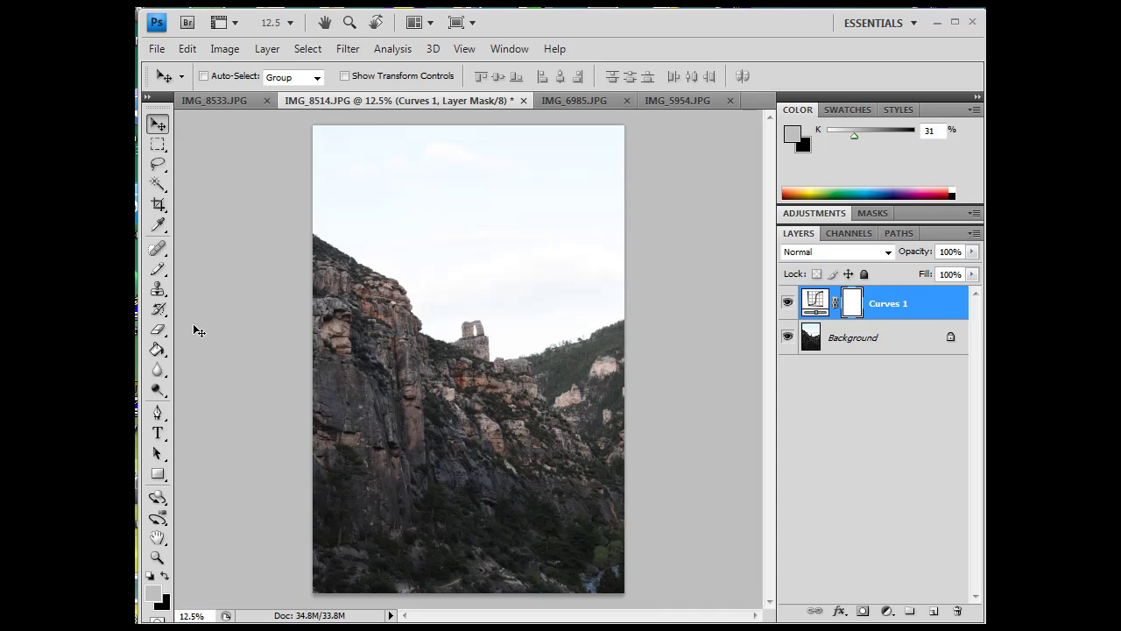
Step: Select the Brush Tool with black foreground and paint a sky patch on the Curves 1 mask
left_click_drag(159, 271, 243, 272)
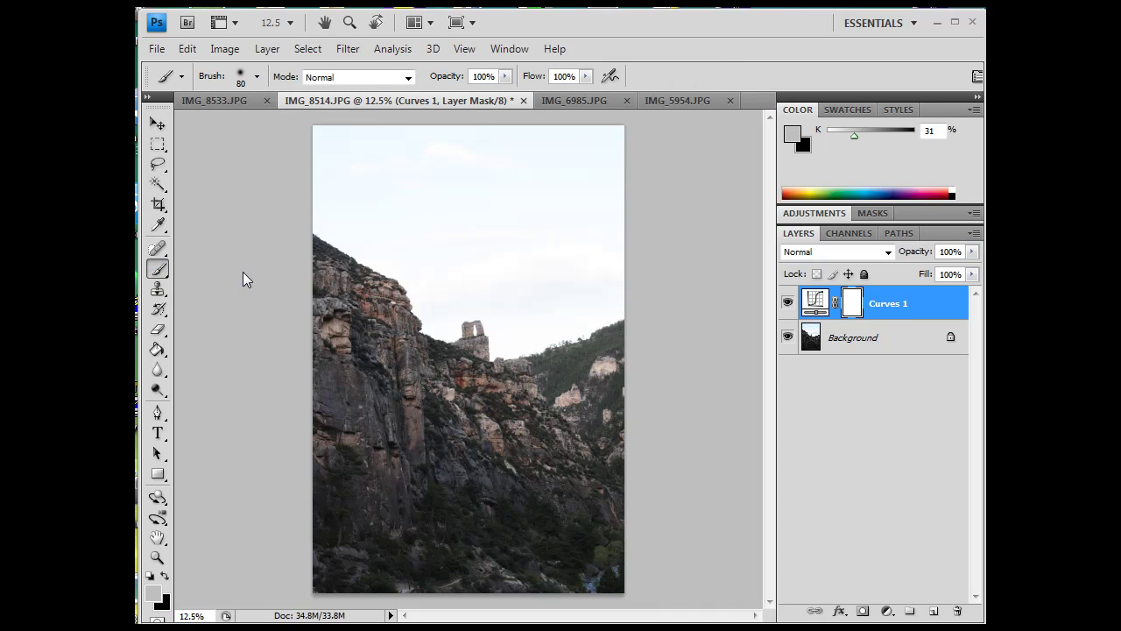
left_click(149, 575)
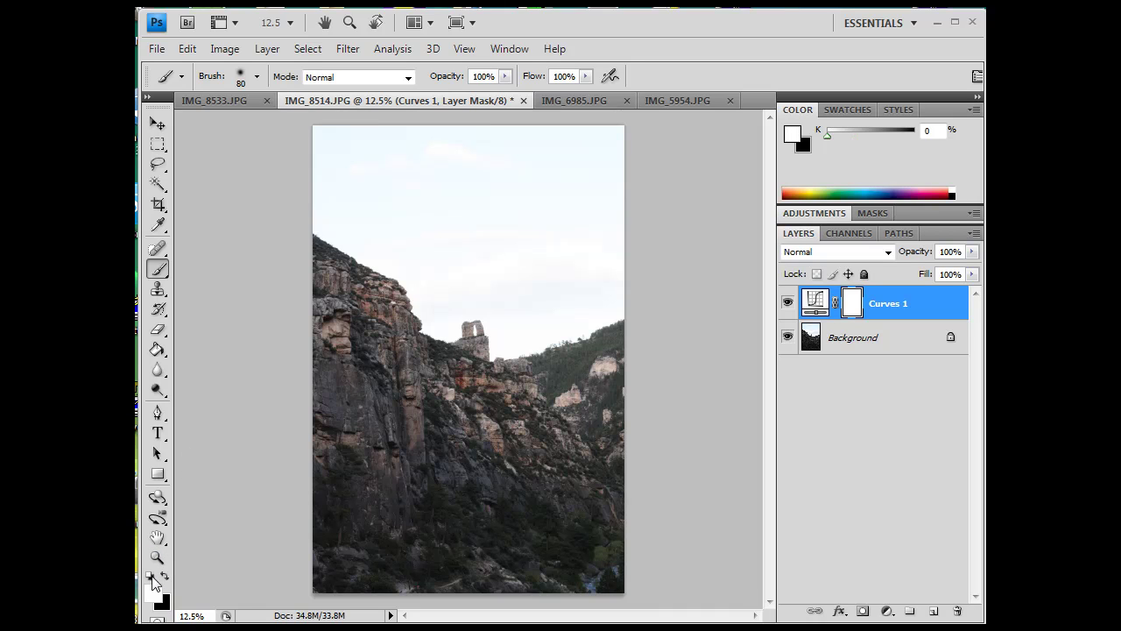
left_click(165, 575)
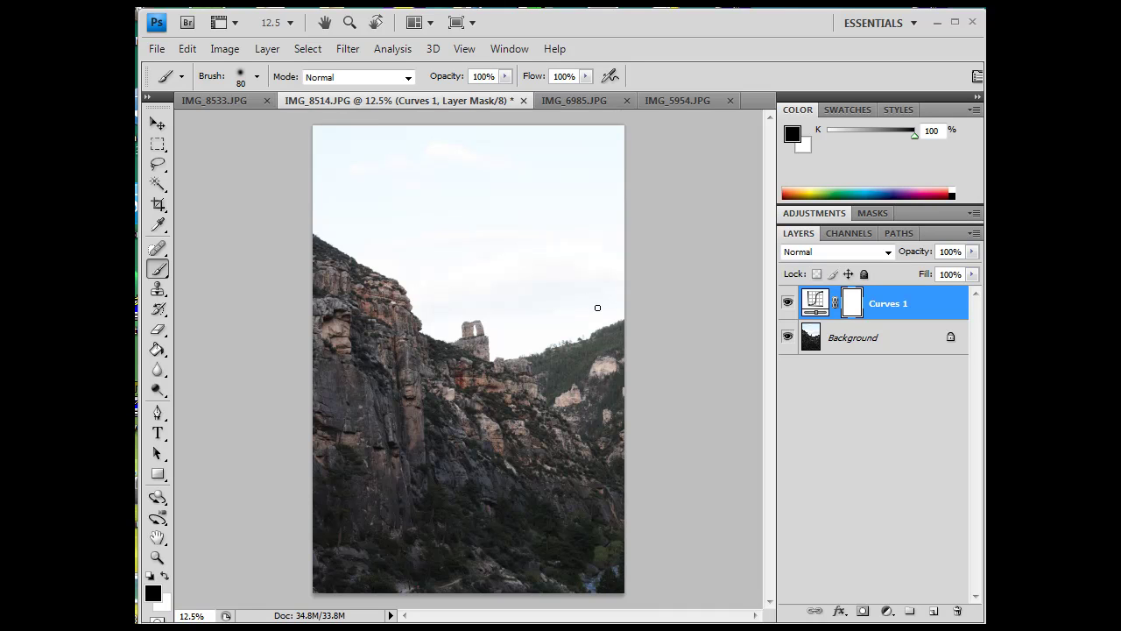
mouse_move(543, 288)
left_mouse_down()
mouse_move(595, 290)
mouse_move(519, 285)
mouse_move(569, 291)
mouse_move(534, 283)
mouse_move(552, 300)
mouse_move(532, 275)
mouse_move(599, 283)
left_mouse_up()
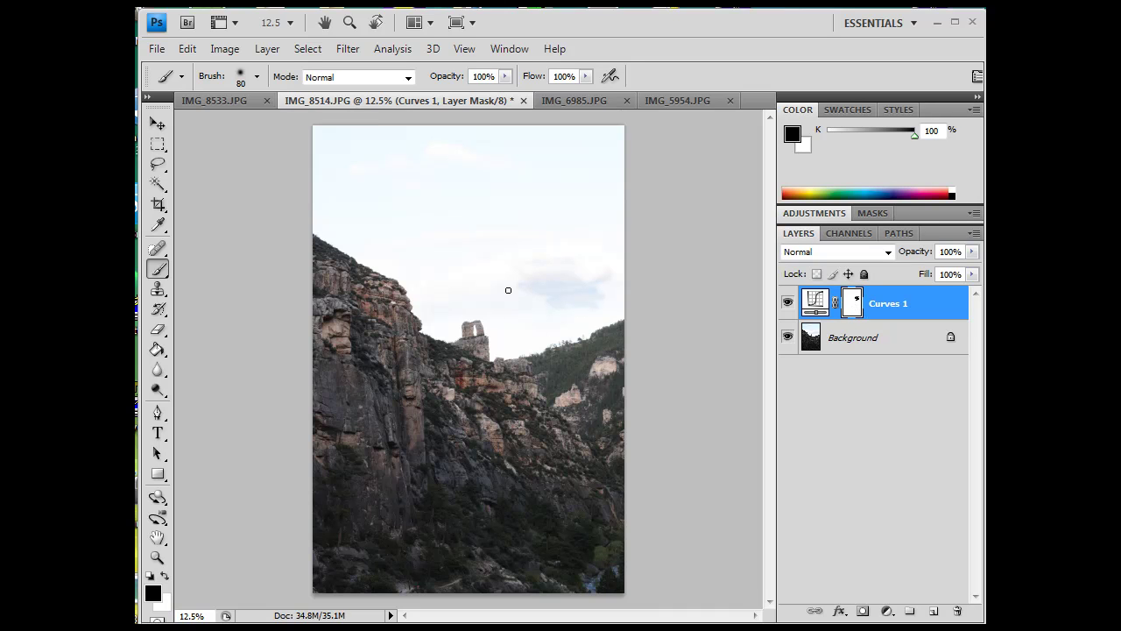
Step: Switch to a 200 px soft brush and paint black over the right and upper-left sky
left_click(256, 76)
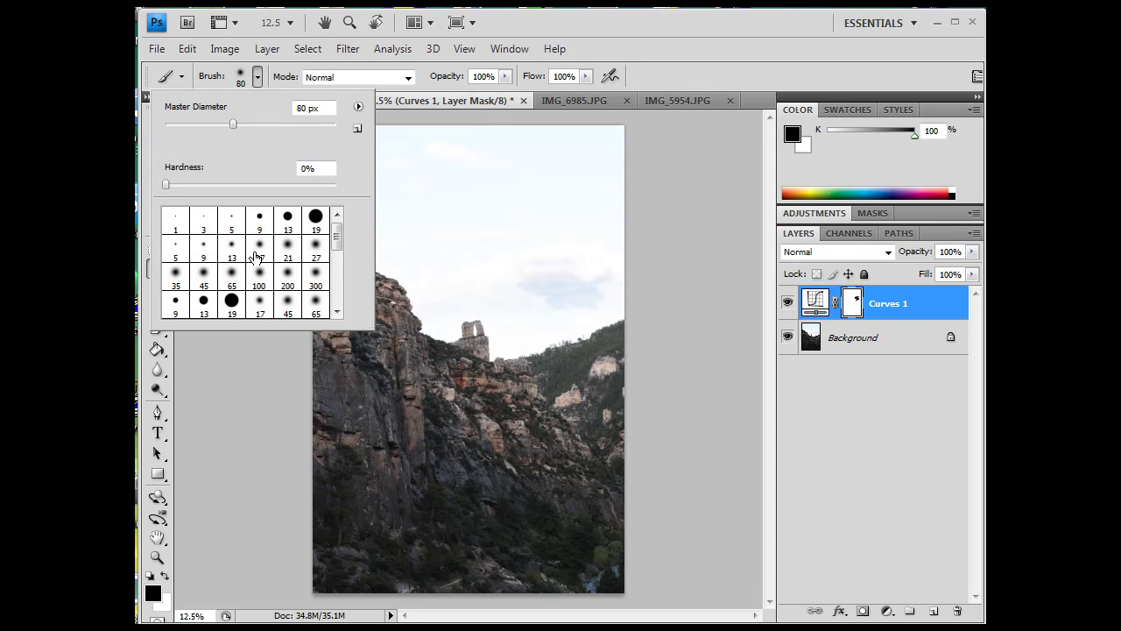
left_click(259, 278)
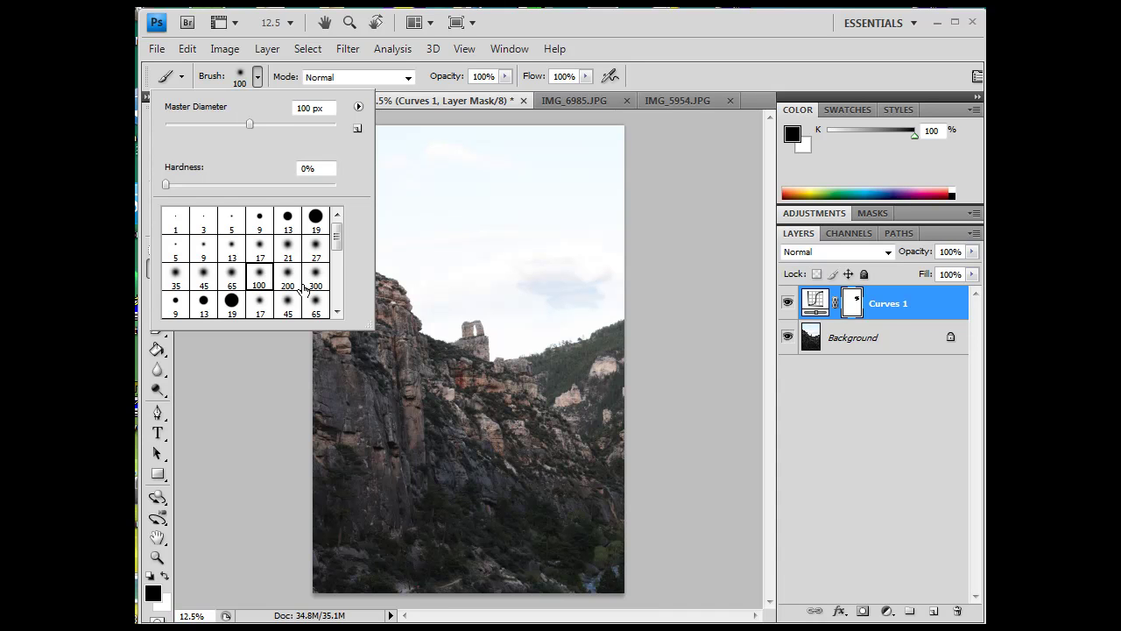
left_click(289, 279)
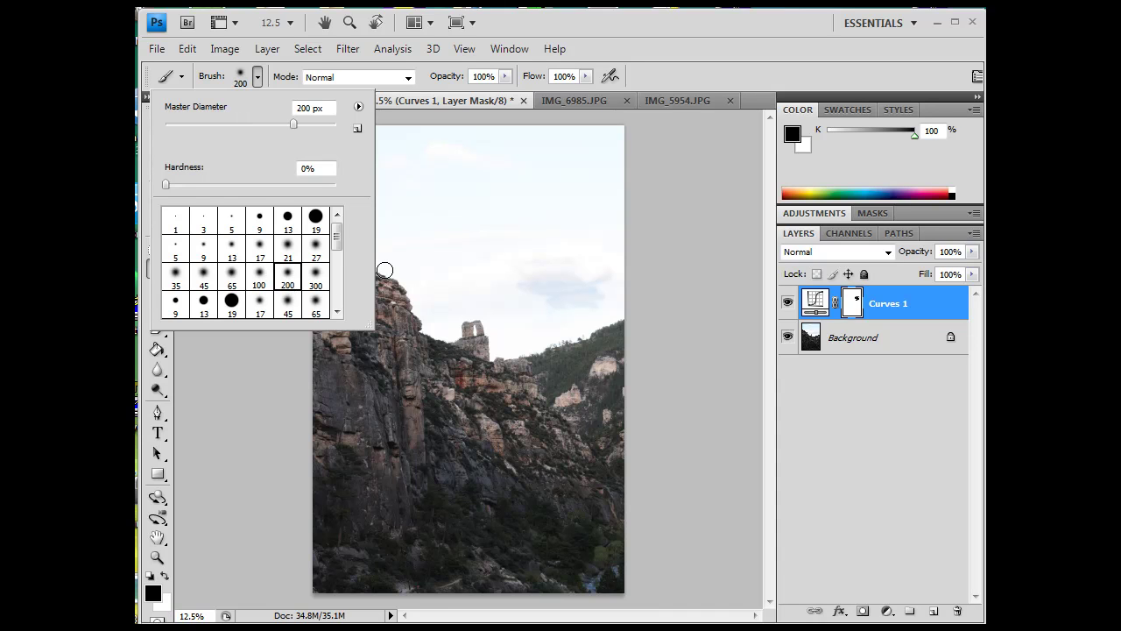
left_click(572, 232)
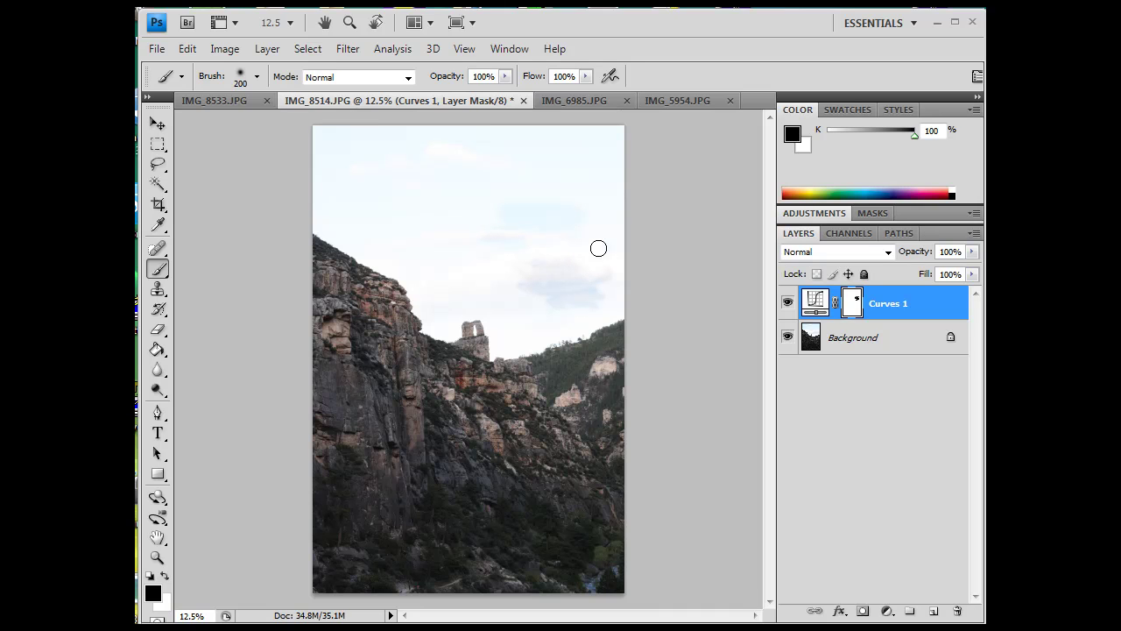
mouse_move(534, 192)
left_mouse_down()
mouse_move(452, 186)
mouse_move(508, 183)
mouse_move(461, 143)
mouse_move(336, 134)
mouse_move(373, 126)
left_mouse_up()
mouse_move(457, 141)
left_mouse_down()
mouse_move(430, 144)
mouse_move(423, 164)
mouse_move(390, 166)
mouse_move(388, 151)
mouse_move(347, 164)
mouse_move(381, 157)
mouse_move(313, 127)
mouse_move(323, 141)
mouse_move(365, 121)
mouse_move(314, 127)
mouse_move(333, 134)
mouse_move(320, 161)
mouse_move(384, 189)
left_mouse_up()
left_click_drag(315, 167, 401, 215)
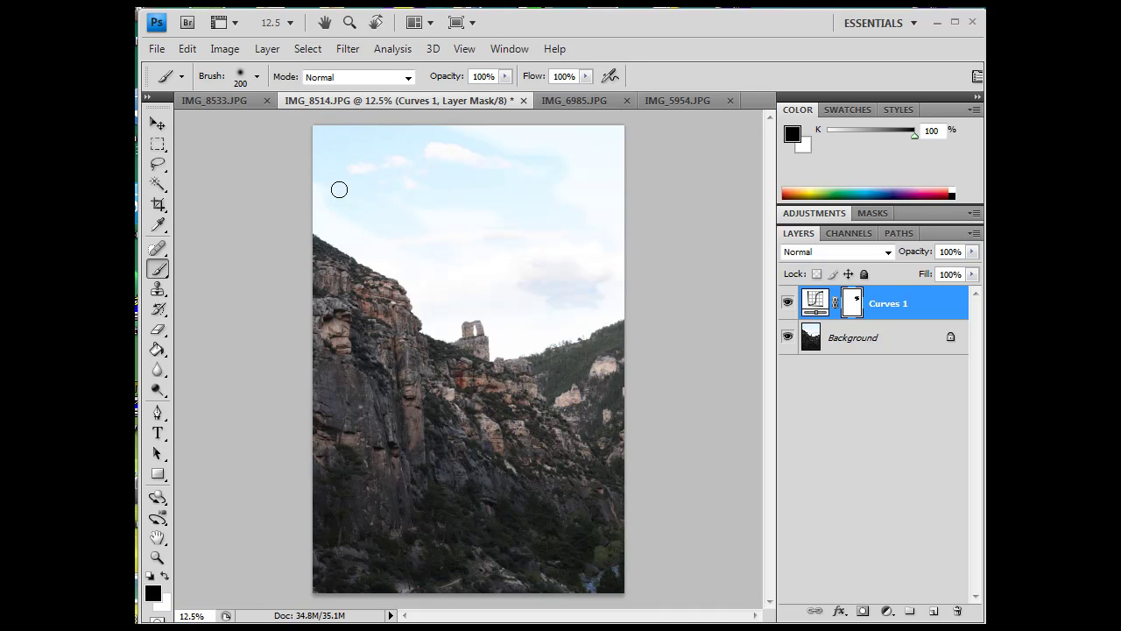
mouse_move(339, 189)
left_mouse_down()
mouse_move(294, 181)
mouse_move(410, 210)
left_mouse_up()
Step: Enlarge the brush to 300 px and mask the remaining sky near the left cliff and right edge
left_click(257, 76)
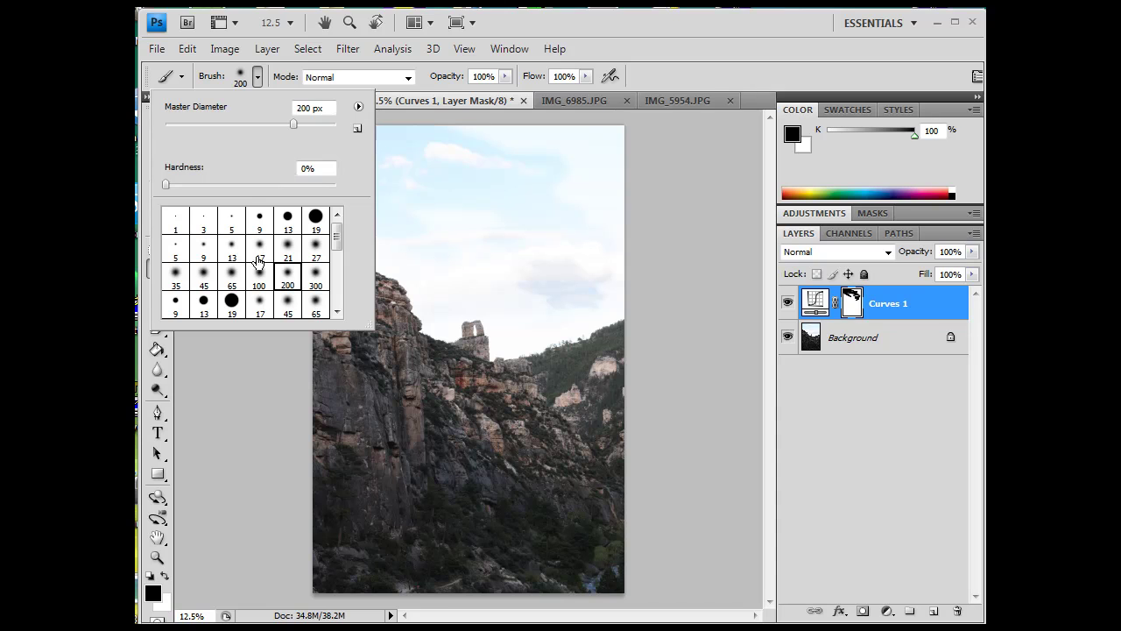
left_click(317, 276)
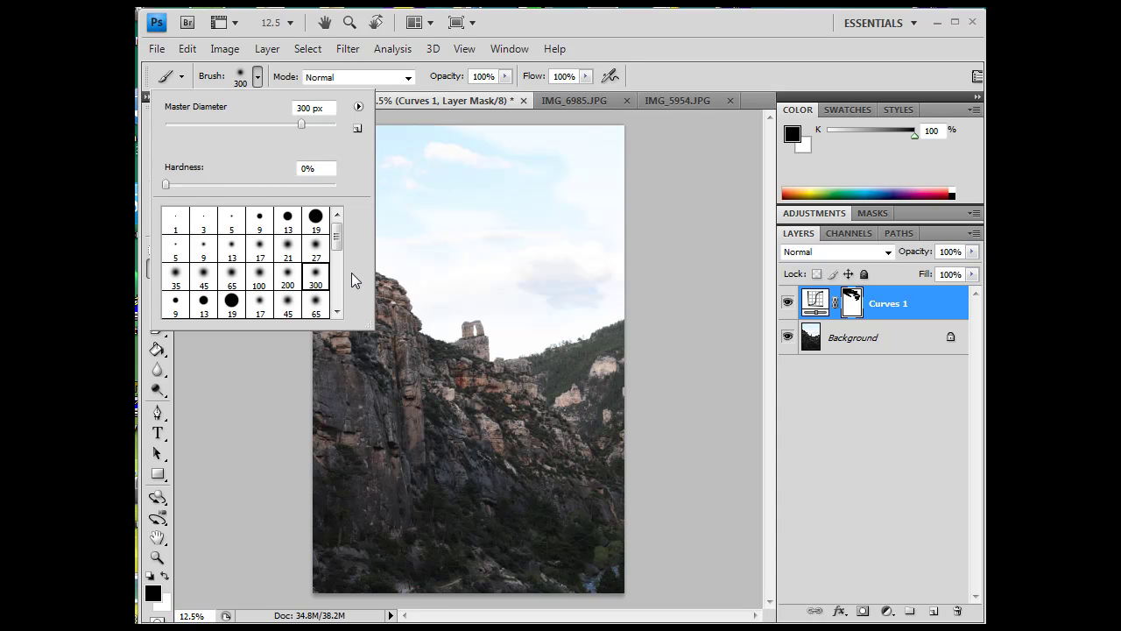
left_click(534, 210)
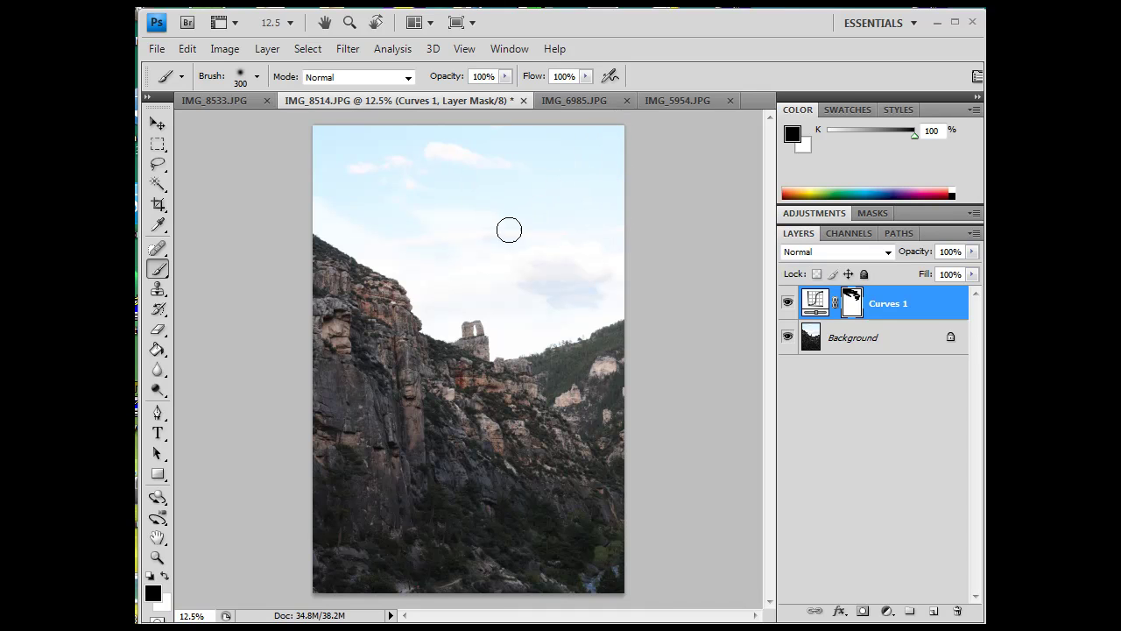
left_click_drag(531, 222, 388, 240)
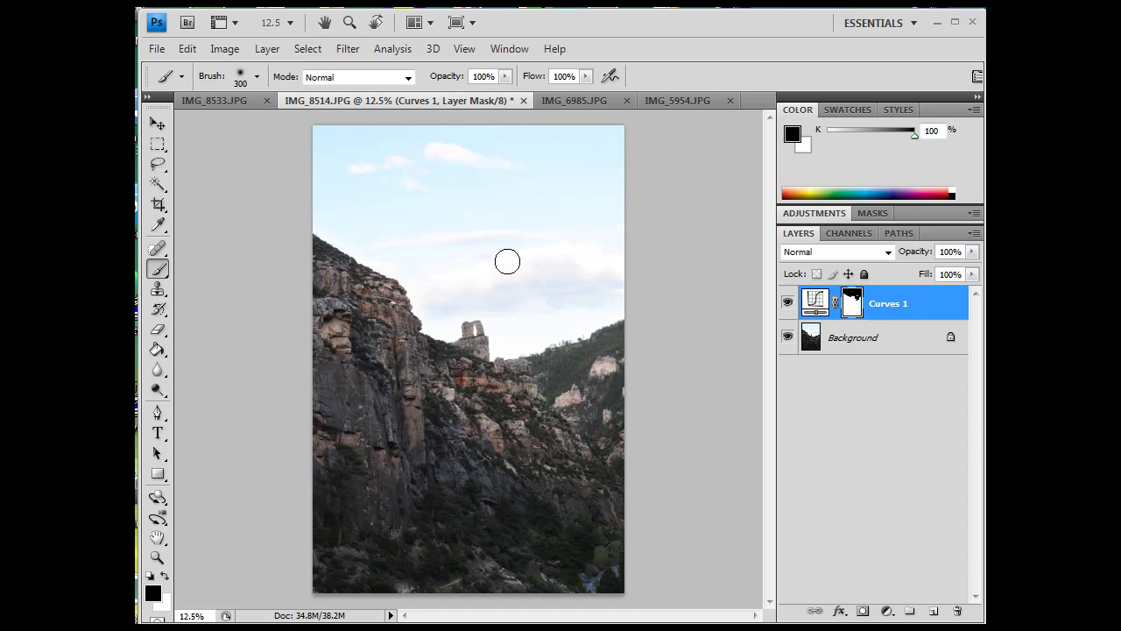
left_click_drag(507, 261, 616, 300)
Step: View the Curves 1 mask alone and paint black over its top streaks and the bright spots near the ridge
left_click(856, 307)
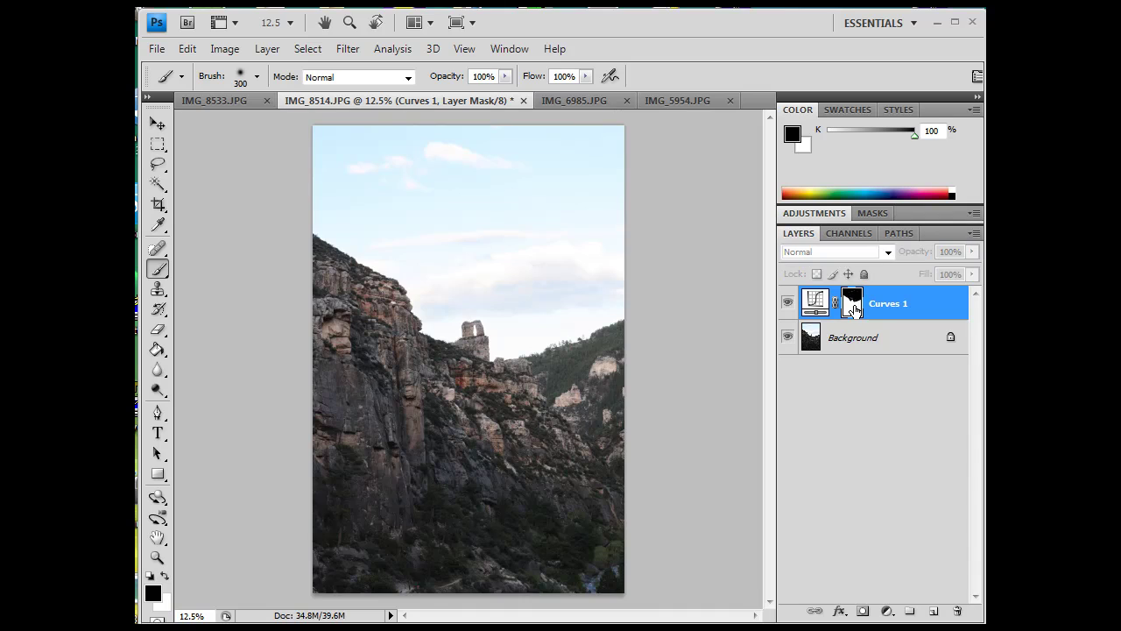
left_click(854, 308, "alt")
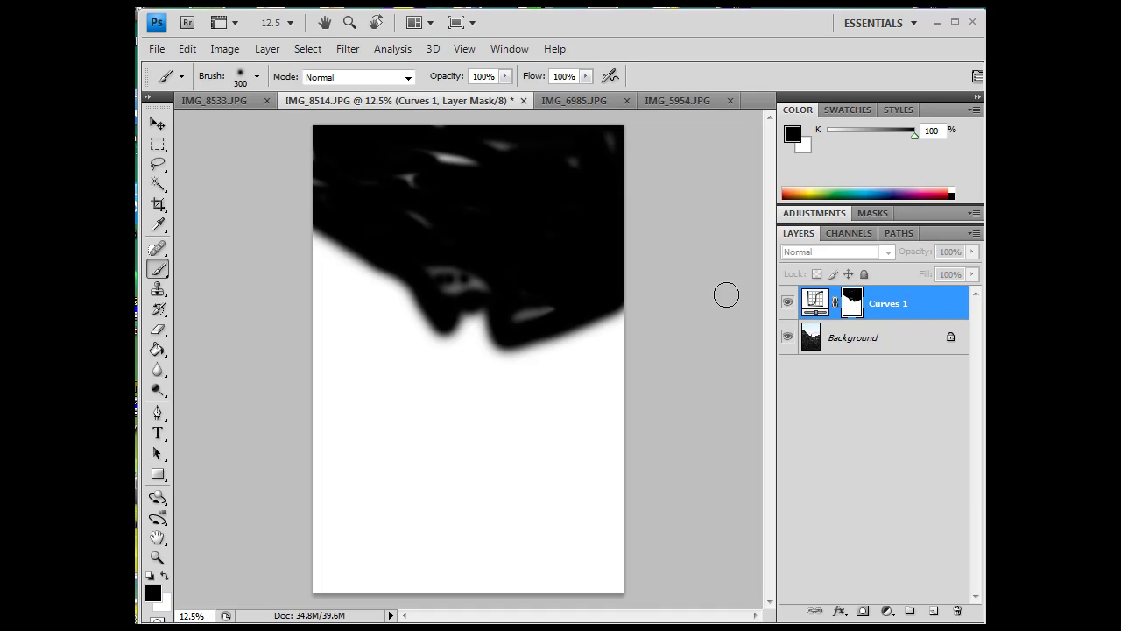
mouse_move(422, 159)
left_mouse_down()
mouse_move(457, 158)
mouse_move(514, 141)
mouse_move(451, 127)
mouse_move(589, 168)
mouse_move(610, 134)
mouse_move(628, 137)
mouse_move(493, 205)
mouse_move(391, 170)
mouse_move(400, 160)
mouse_move(428, 232)
mouse_move(365, 188)
mouse_move(325, 178)
left_mouse_up()
mouse_move(431, 262)
left_mouse_down()
mouse_move(487, 283)
mouse_move(445, 288)
mouse_move(490, 281)
mouse_move(520, 291)
mouse_move(513, 319)
mouse_move(561, 300)
left_mouse_up()
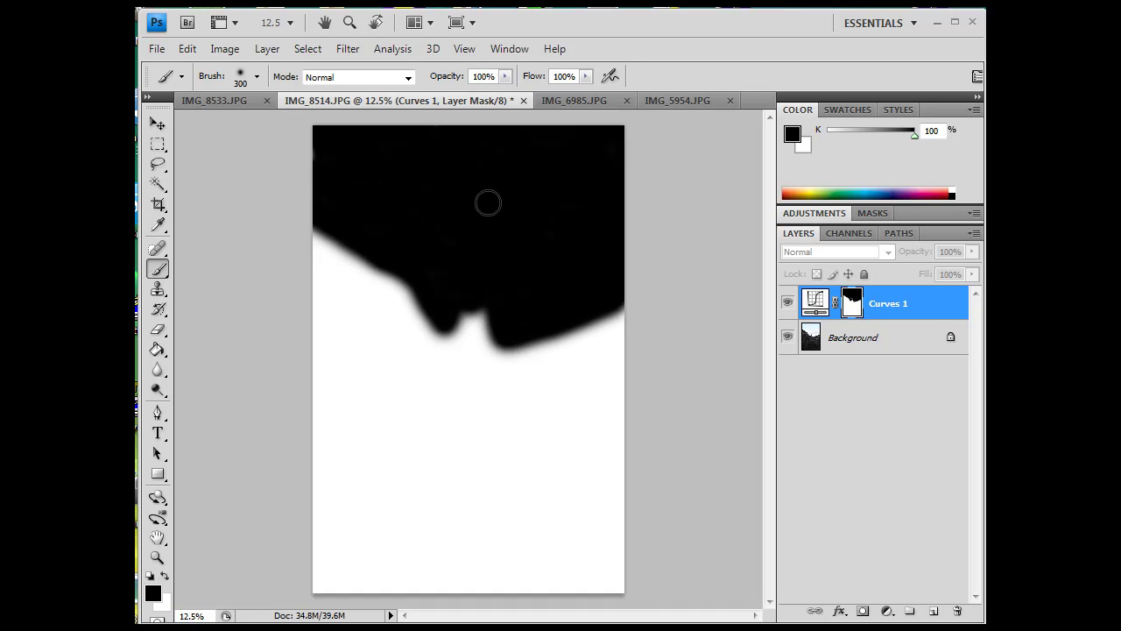
Step: Return to the colour photo and toggle Curves 1 off and back on to compare
left_click(853, 314, "alt")
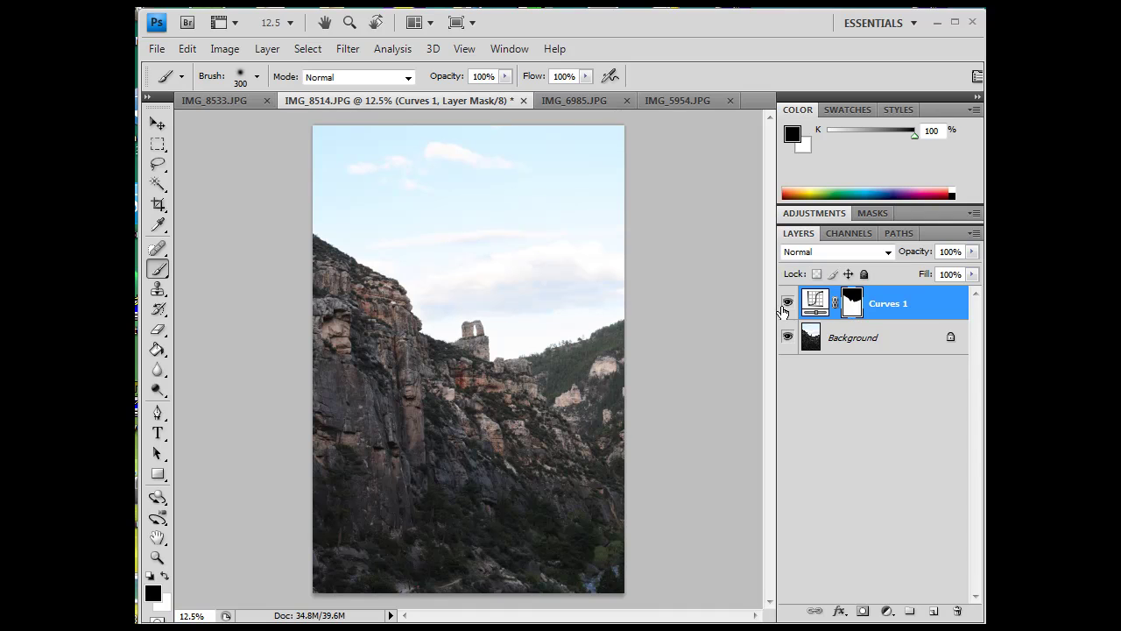
left_click(788, 304)
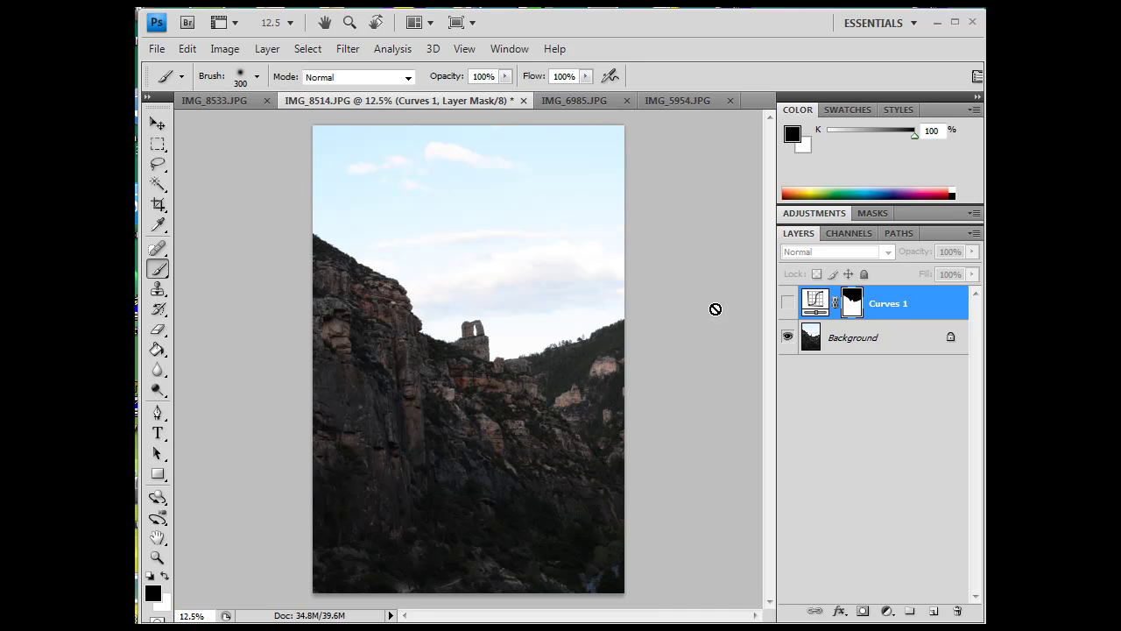
left_click(789, 305)
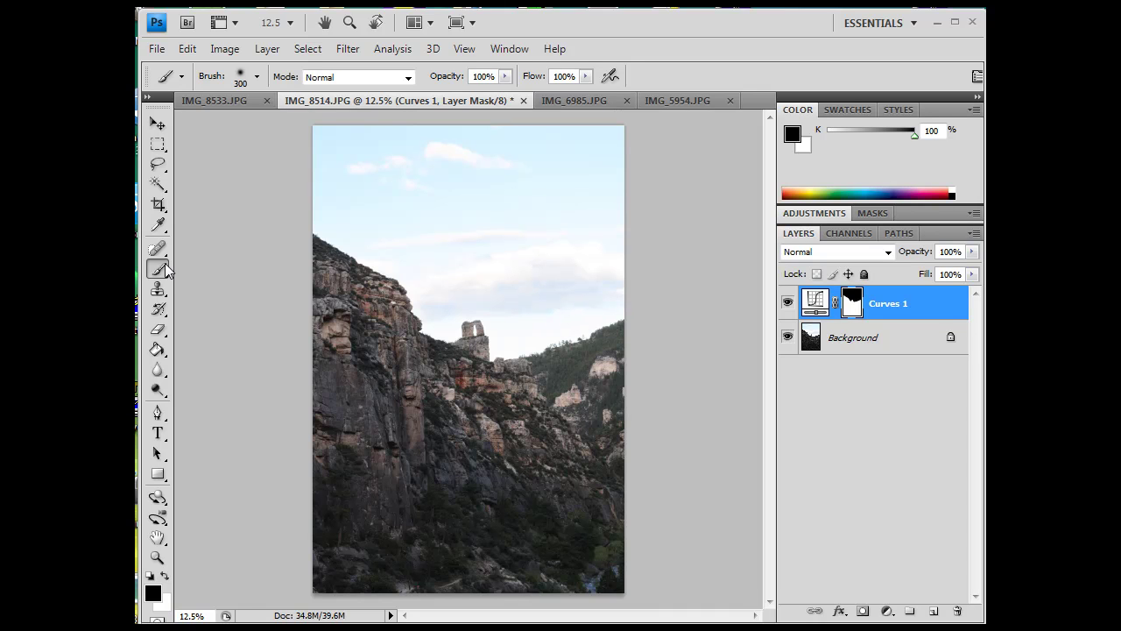
Step: Zoom the view in on the canyon ridge to 25%
left_click(157, 557)
left_click(570, 330)
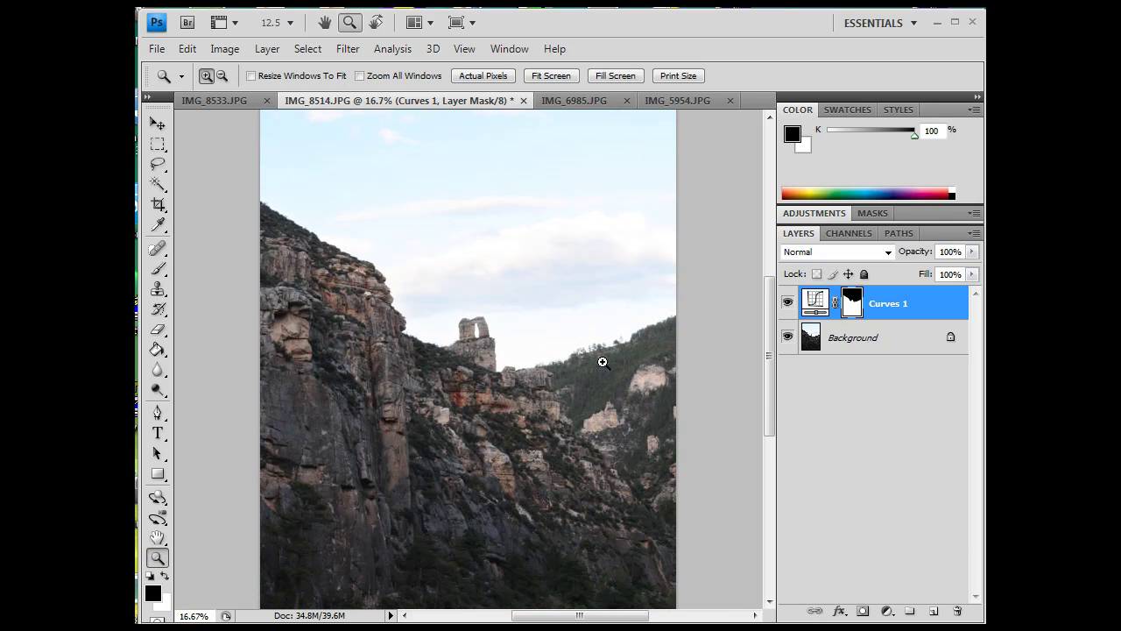
left_click(603, 361)
Step: Set the Brush tool to the 200 px soft preset tip
left_click(158, 268)
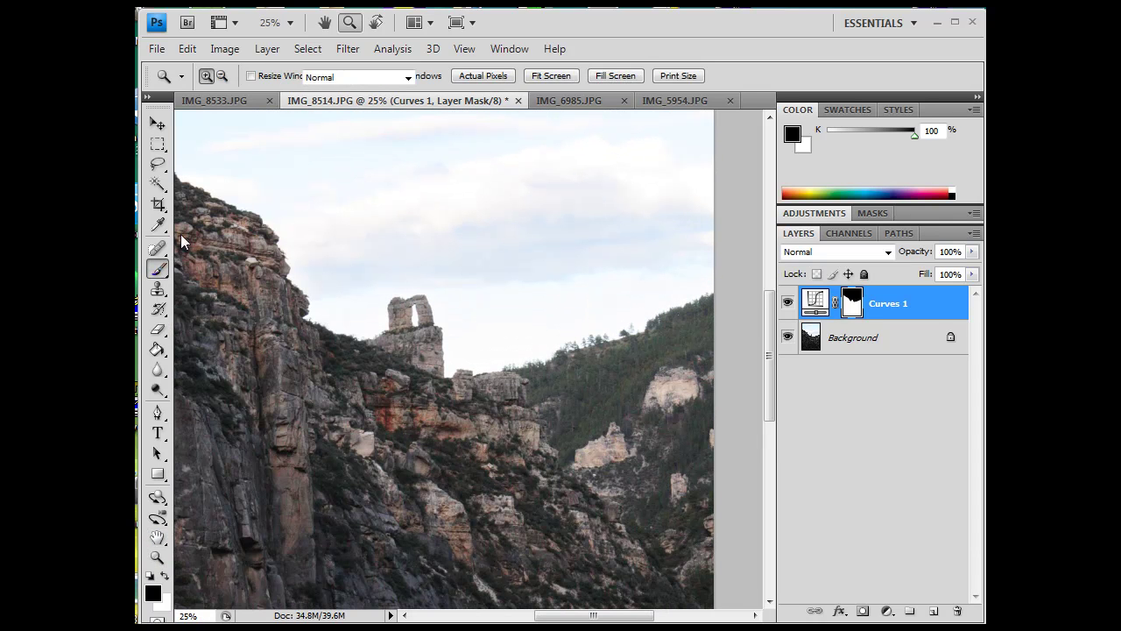
left_click(256, 78)
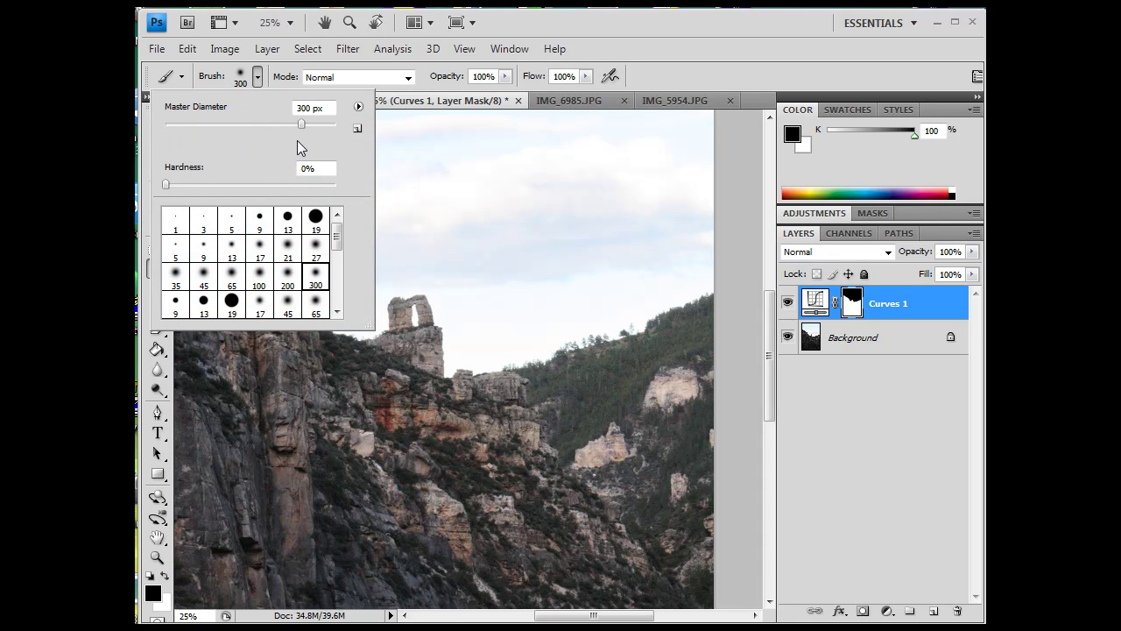
left_click(241, 278)
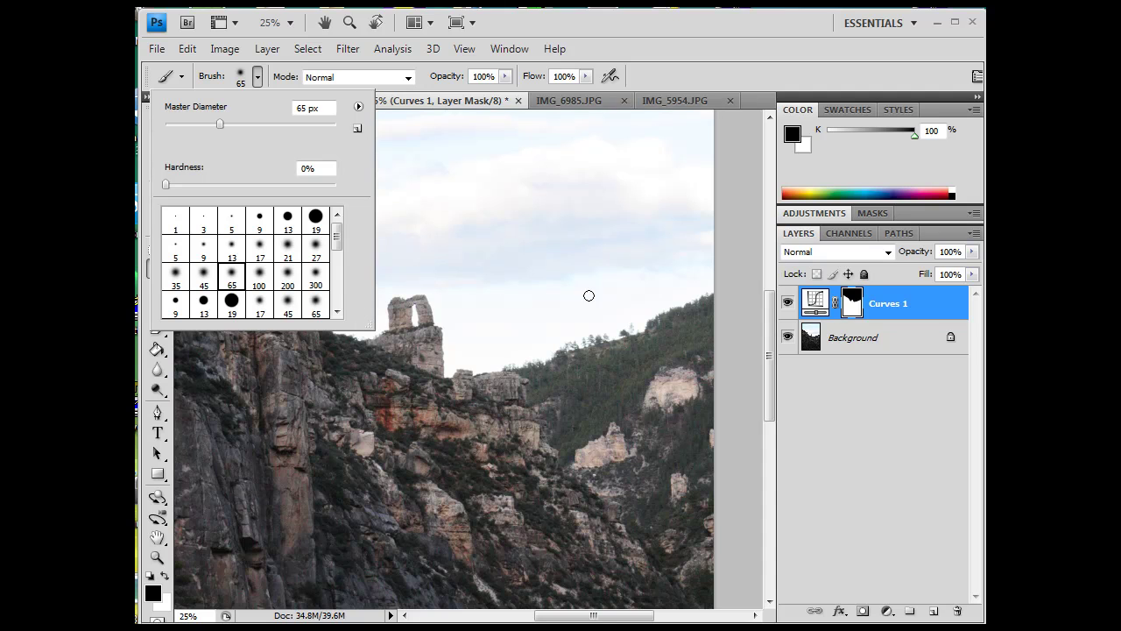
left_click(289, 277)
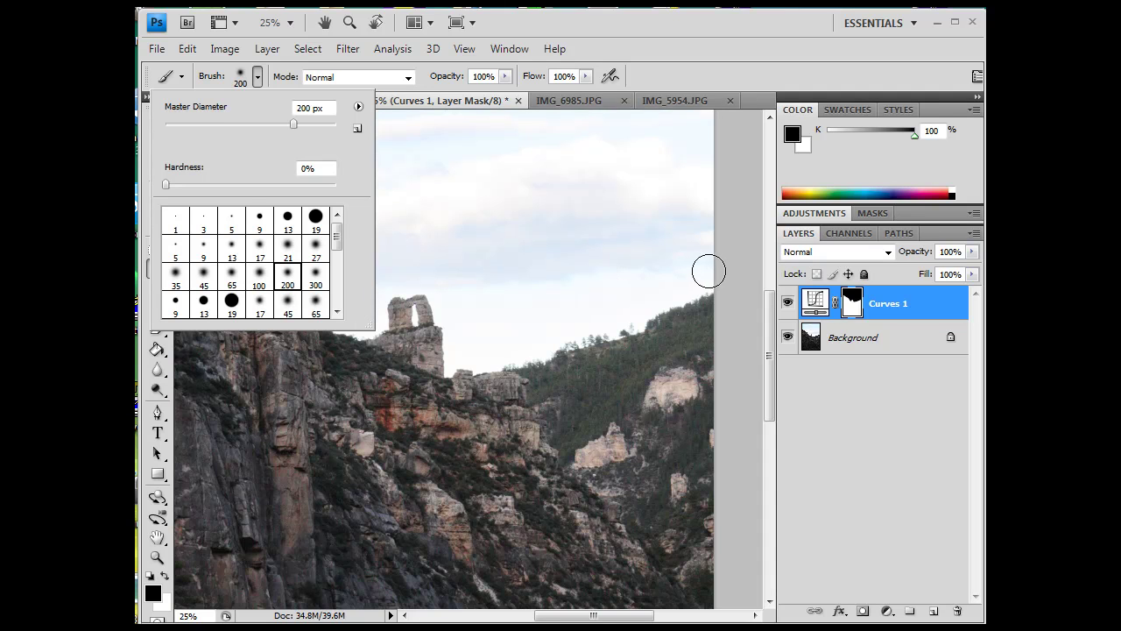
key("Return")
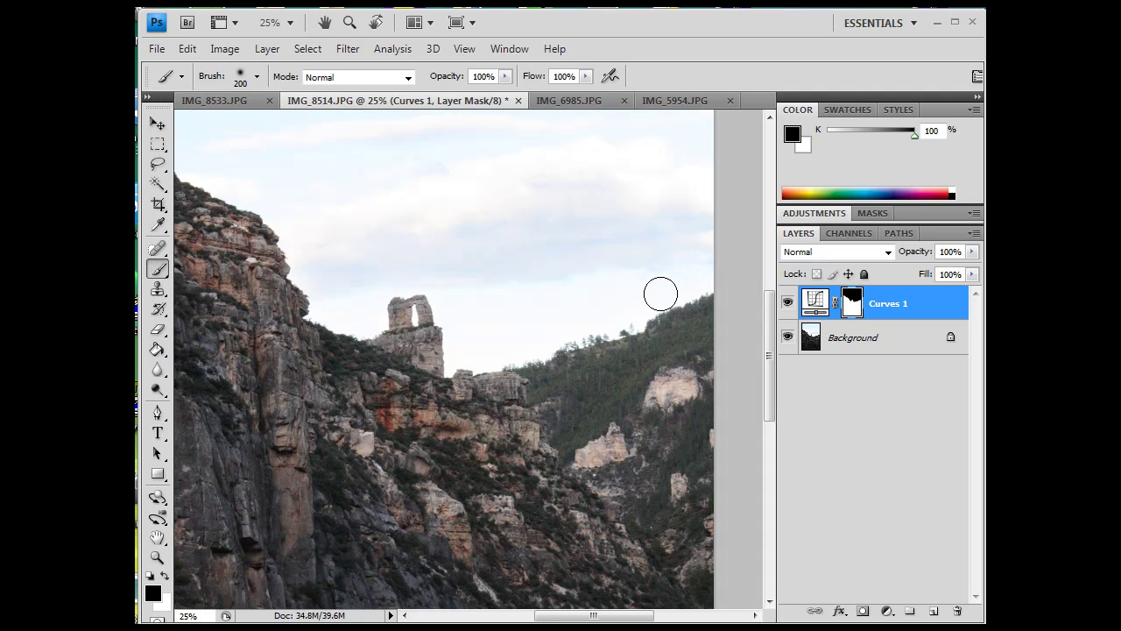